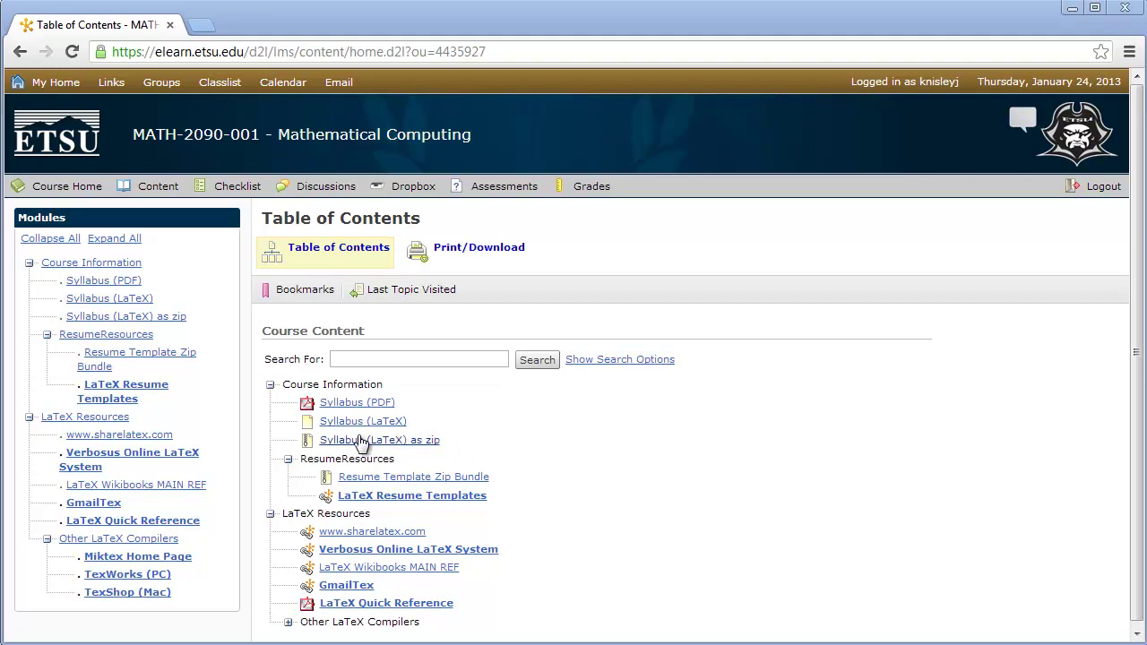
Step: Download SyllabusFor2090.zip and the ResumeSources.zip bundle from the course content
left_click(359, 440)
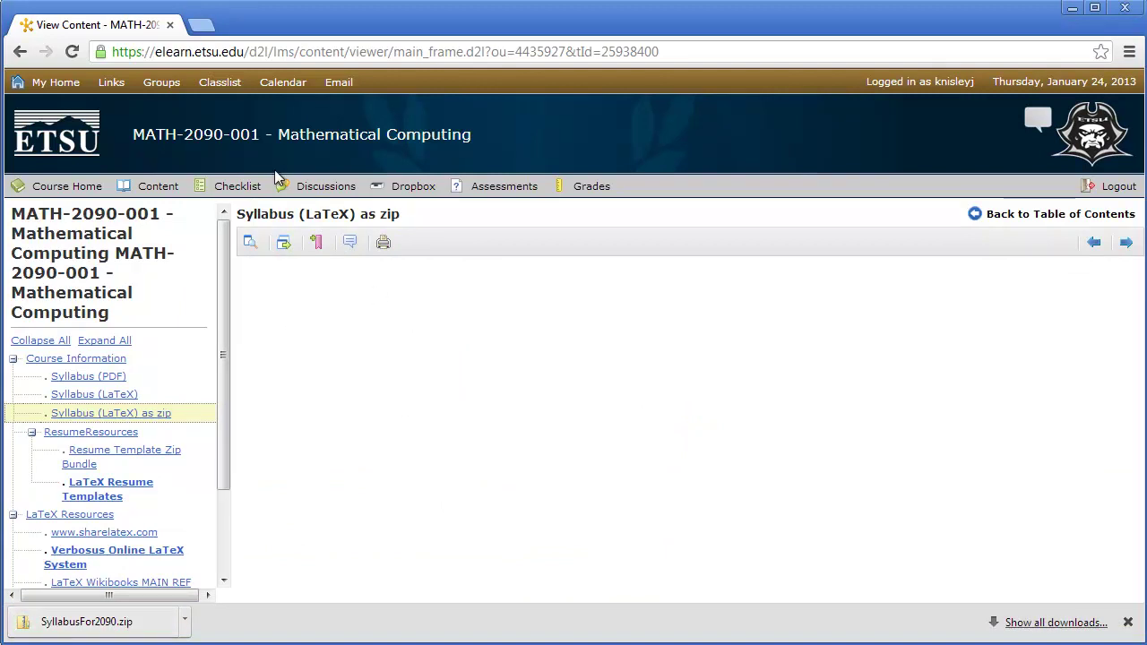
left_click(160, 192)
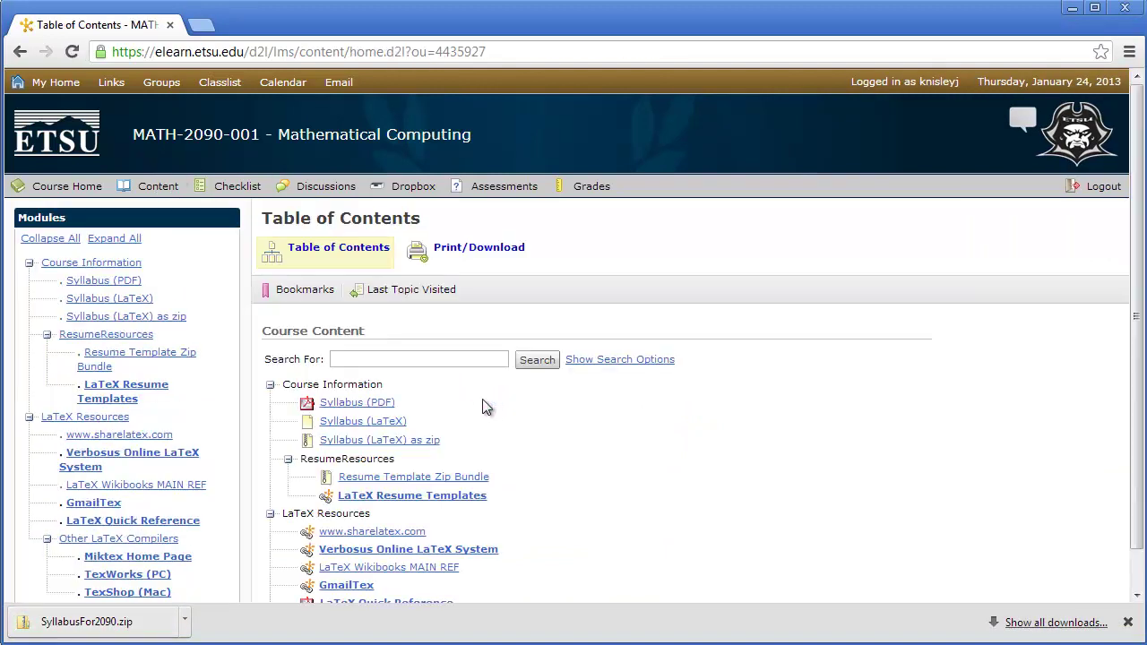
left_click(413, 481)
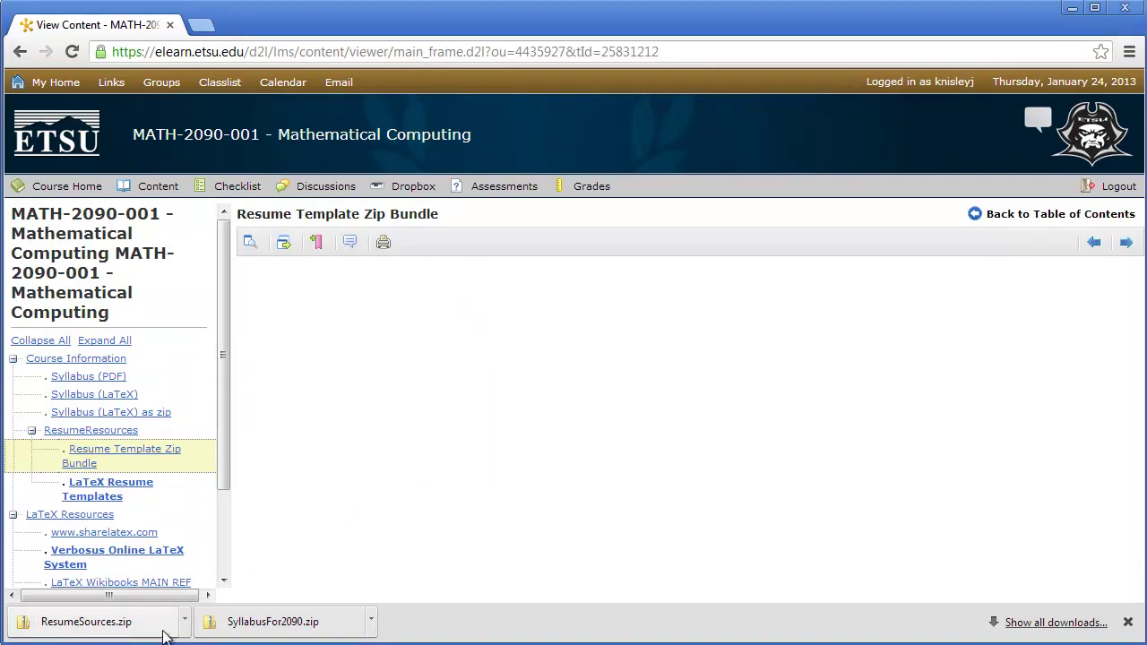
left_click(1047, 623)
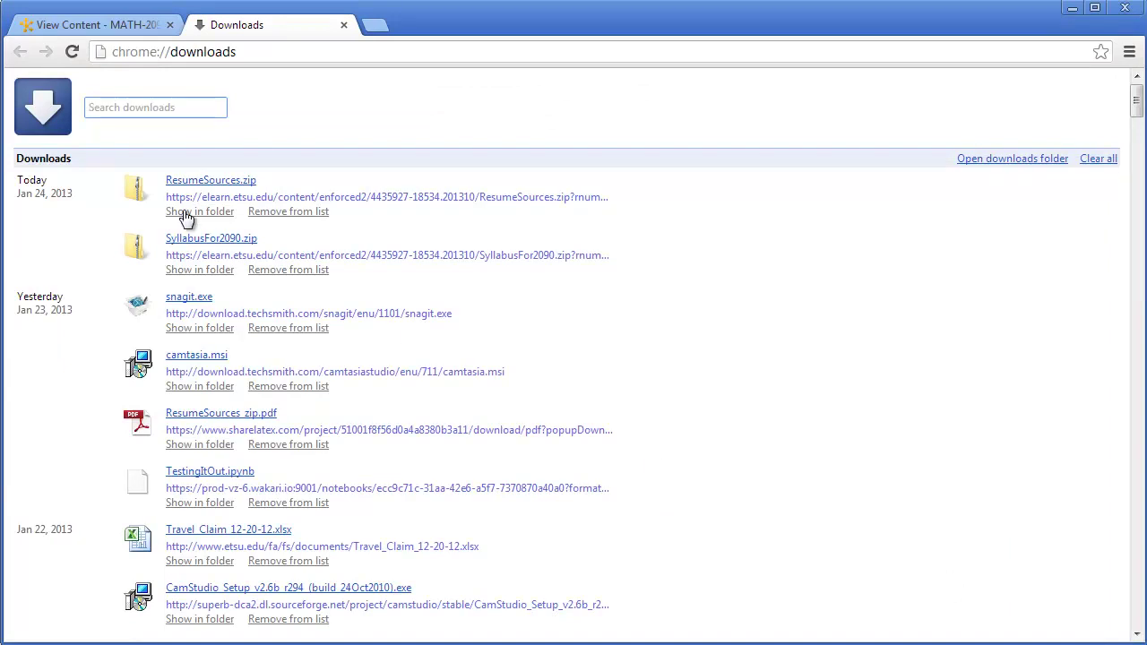
left_click(183, 213)
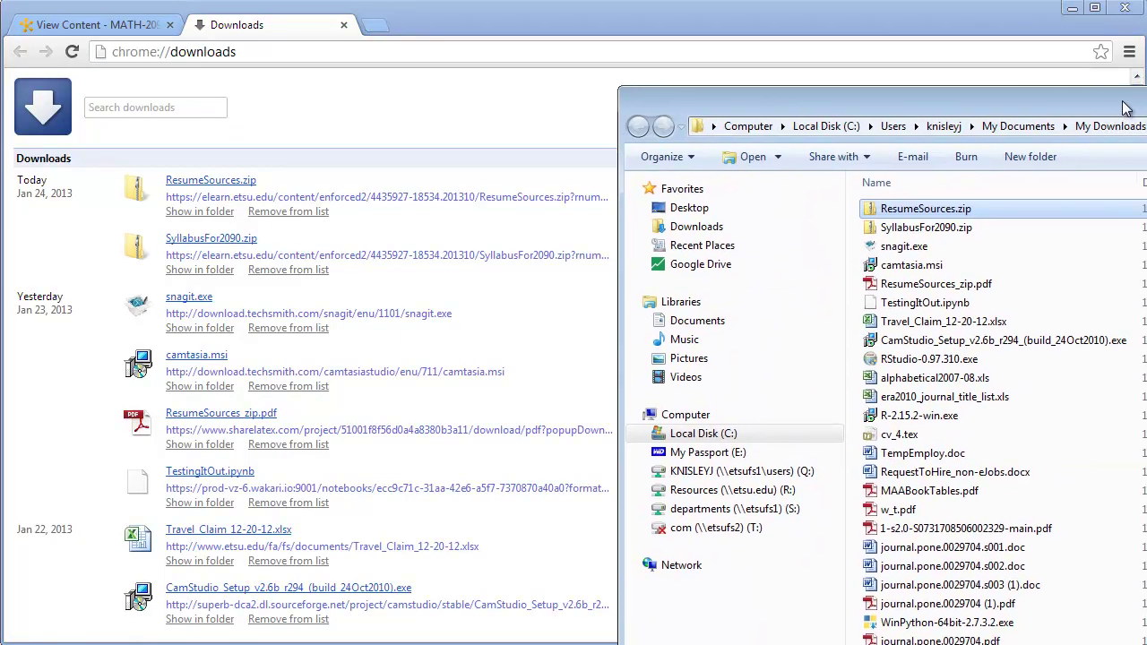
key("F2")
left_click(923, 229, "ctrl")
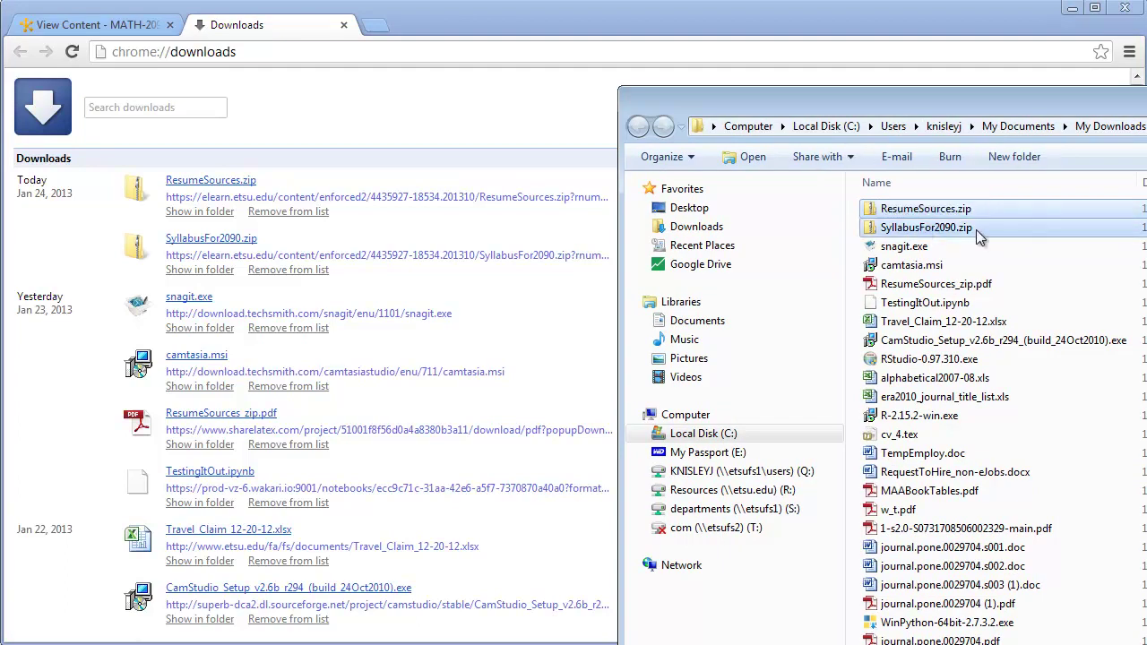
key("super+shift+Right")
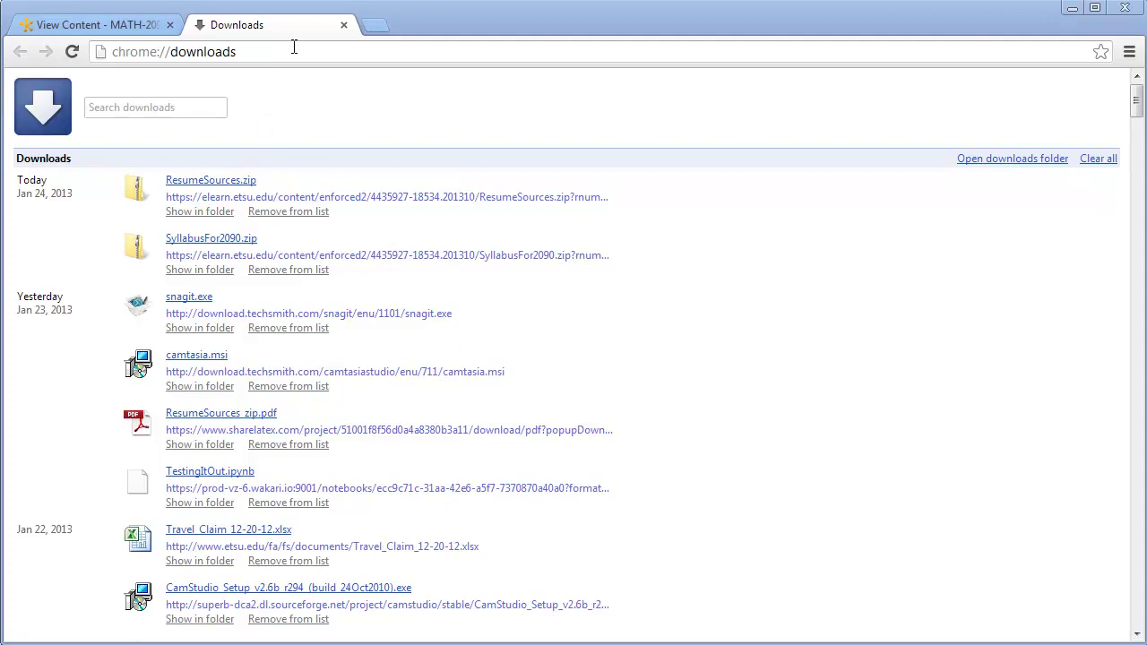
left_click(345, 27)
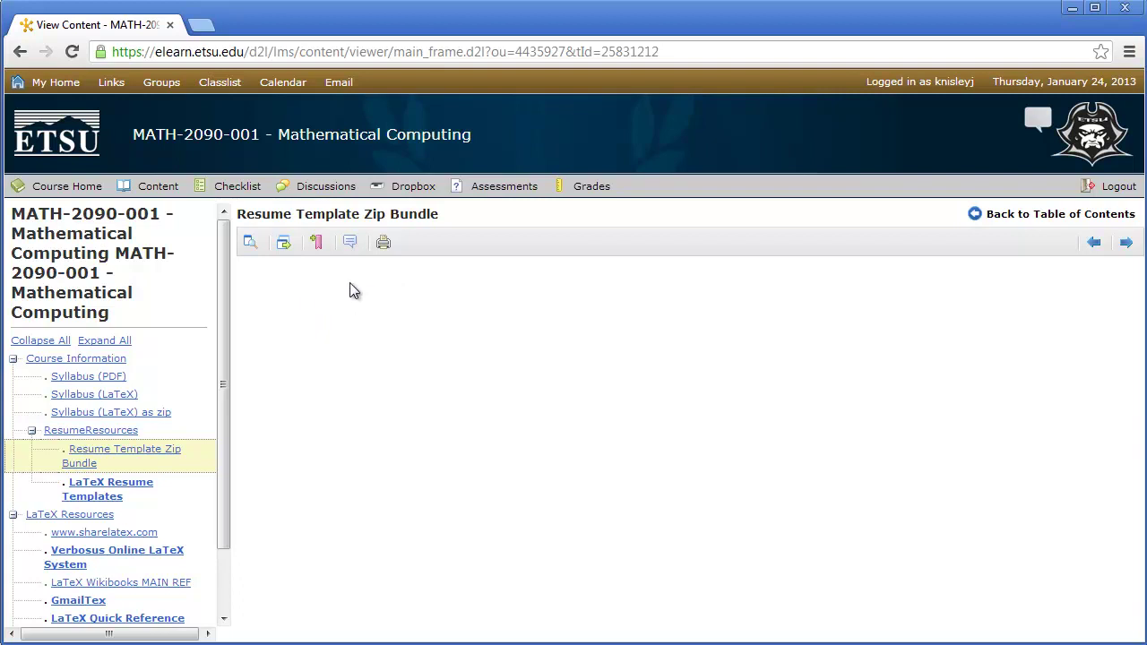
left_click(147, 193)
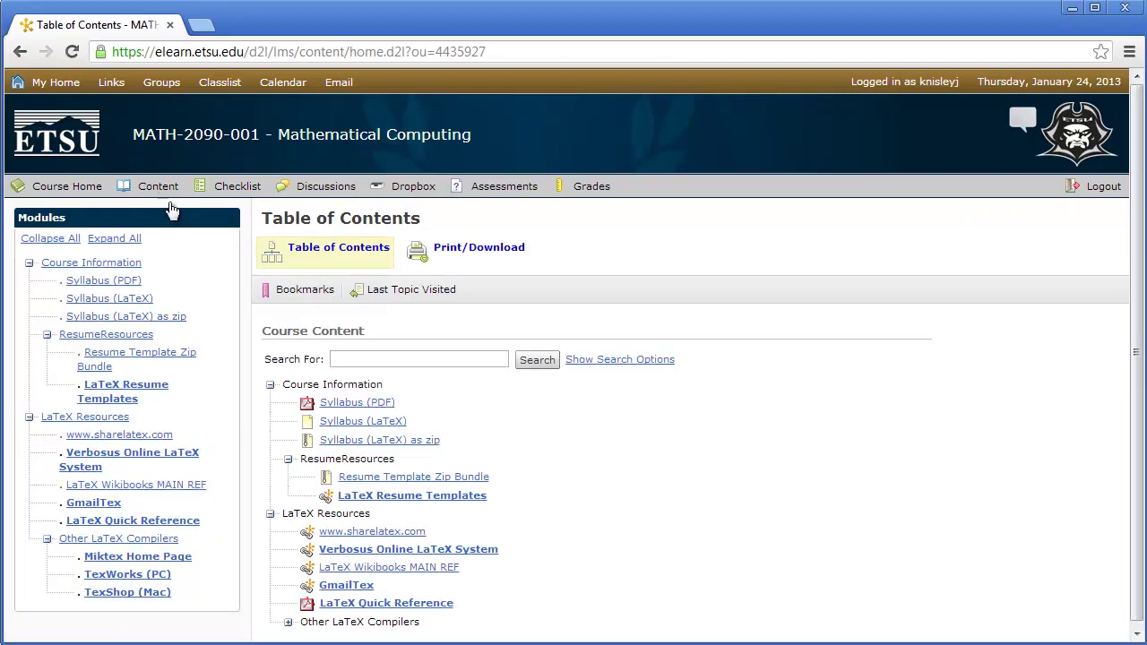
left_click(381, 535)
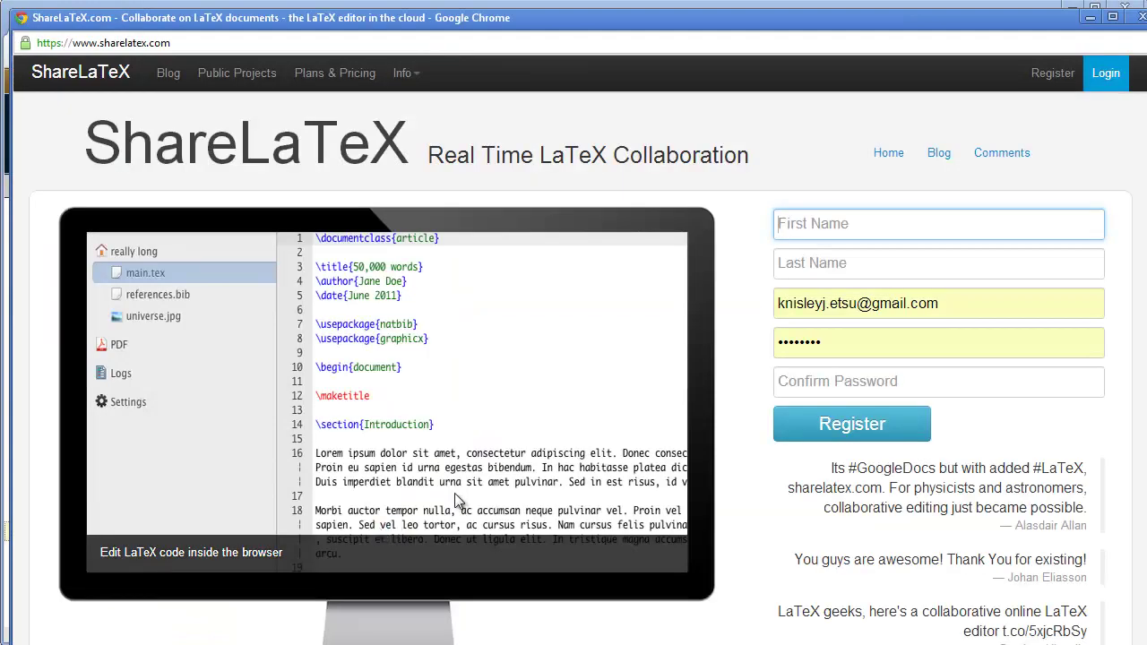
Step: Maximize the ShareLaTeX popup window so it fills the screen
double_click(586, 26)
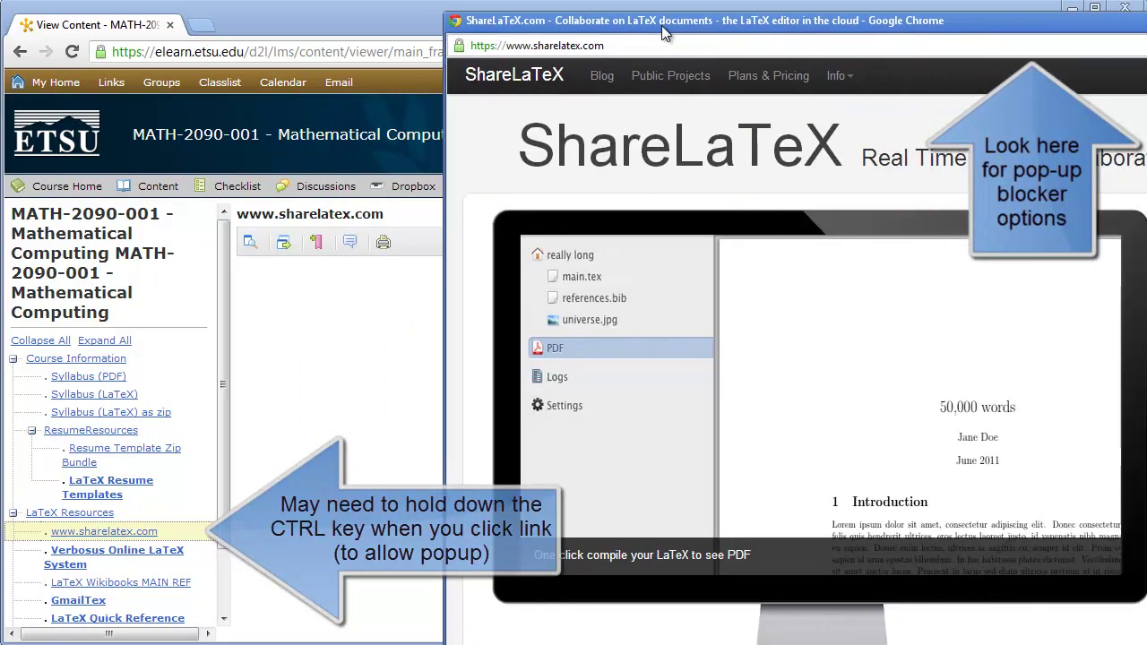
left_click_drag(661, 25, 221, 14)
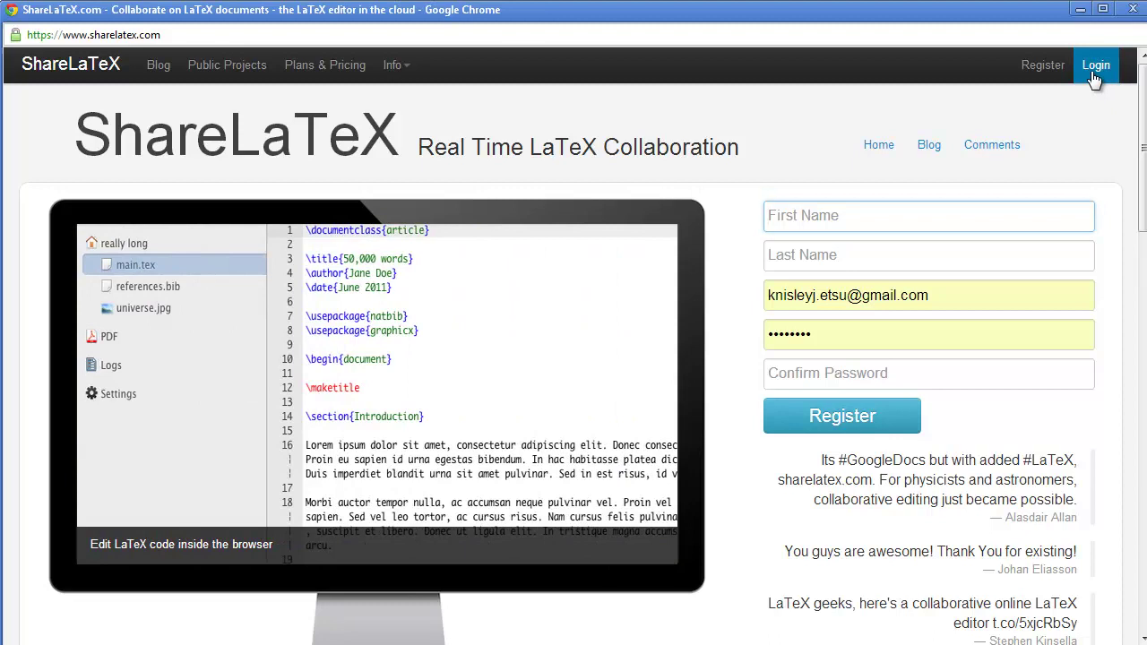
Step: Log in to ShareLaTeX with the university e-mail address and the account password
left_click(1094, 72)
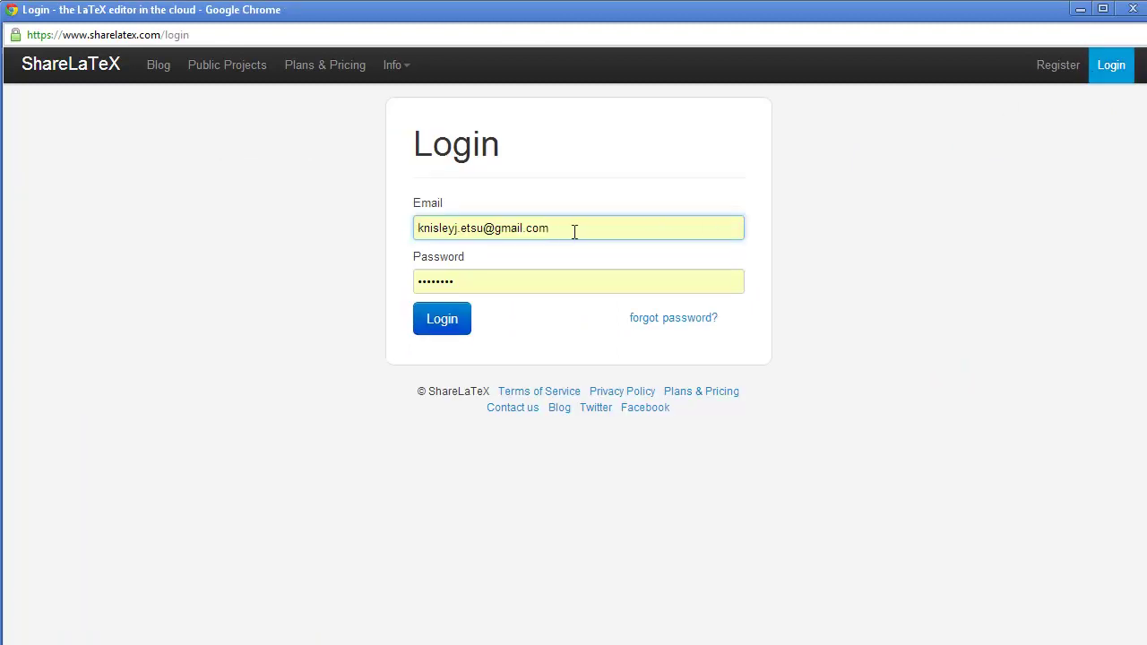
left_click_drag(575, 232, 378, 235)
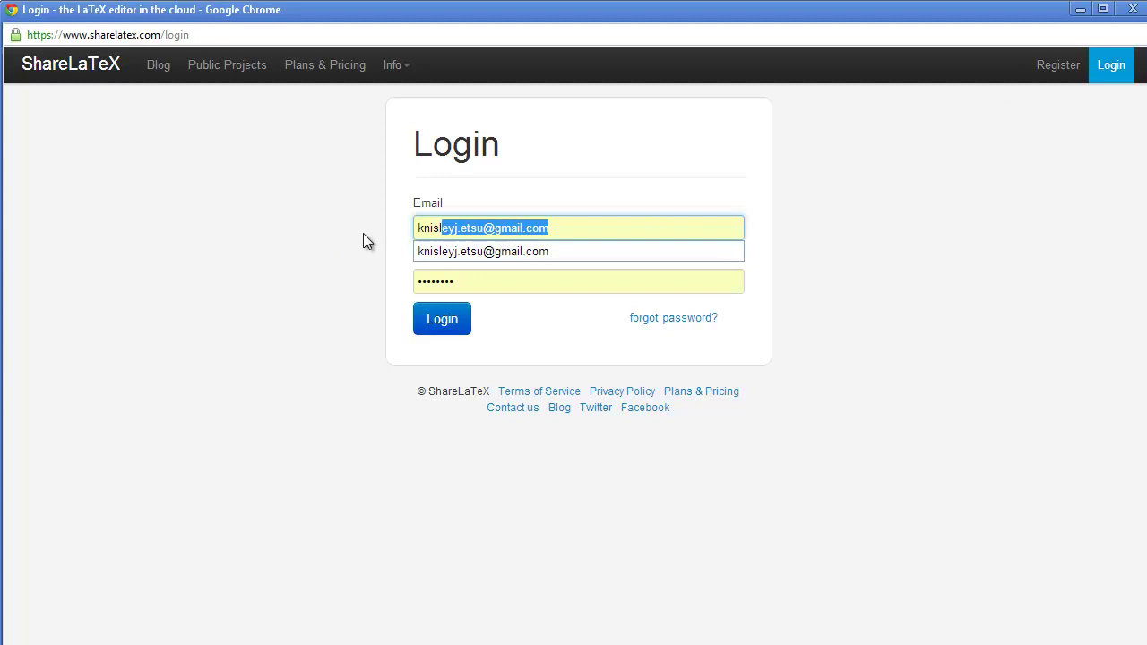
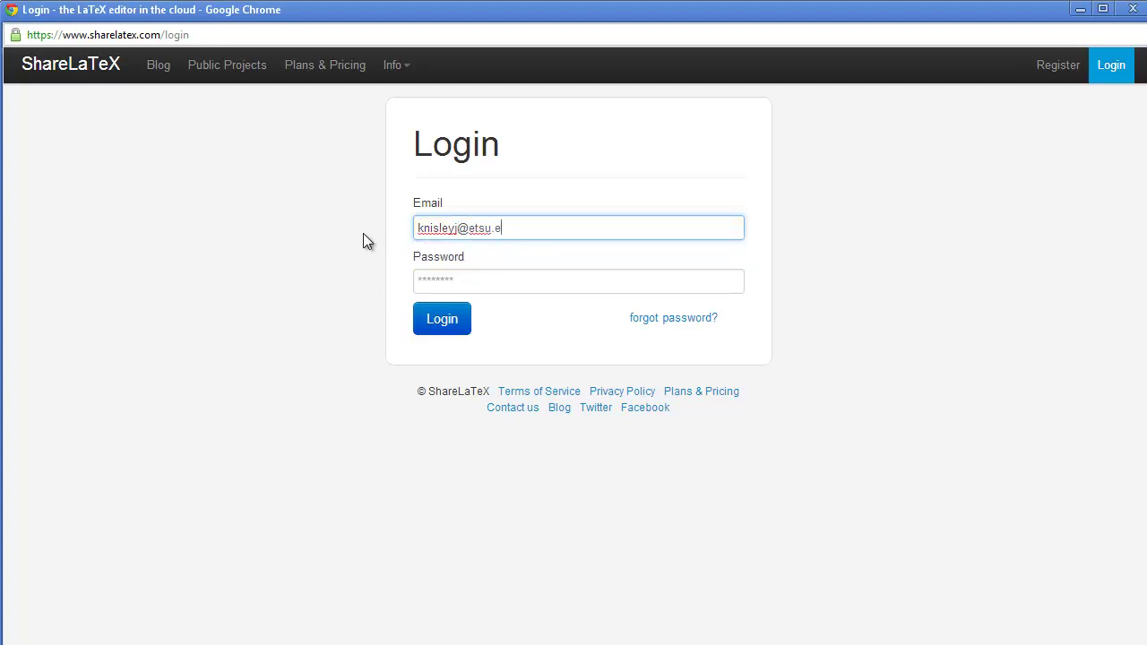
key("Tab")
type("********")
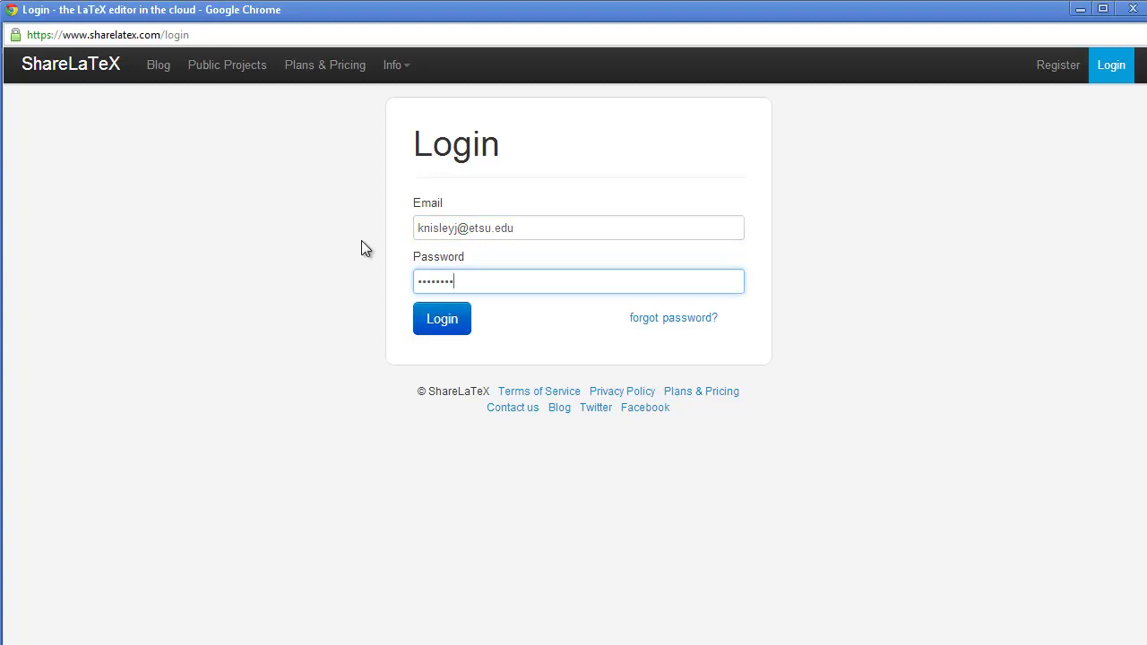
left_click(442, 318)
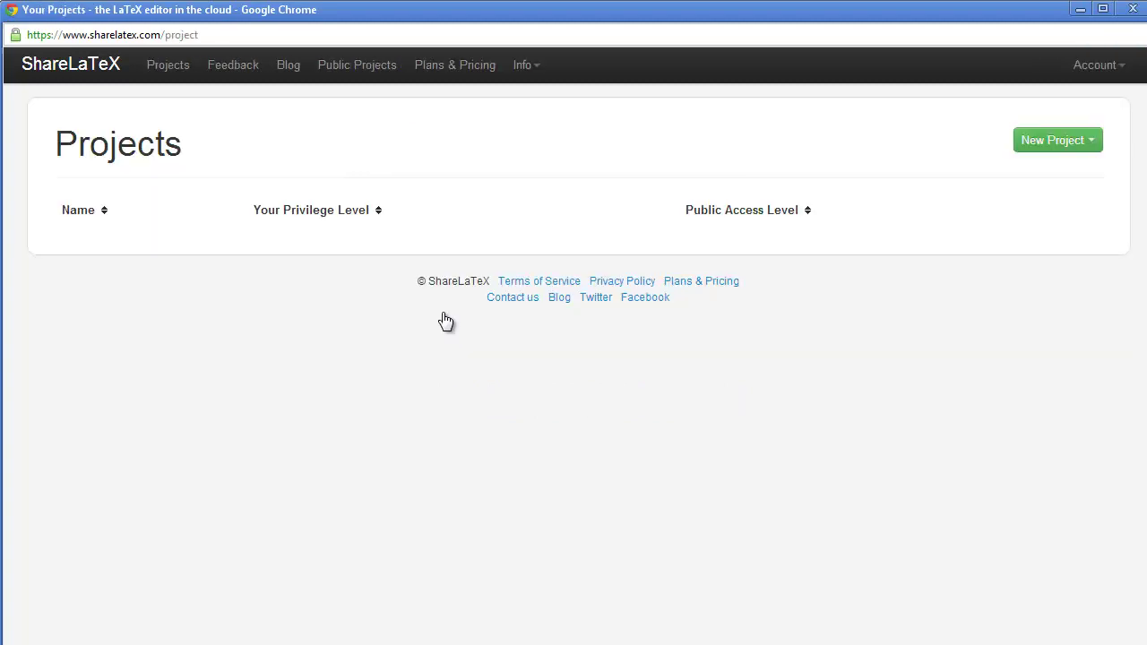
Step: Upload SyllabusFor2090.zip as a new zipped ShareLaTeX project
left_click(1055, 145)
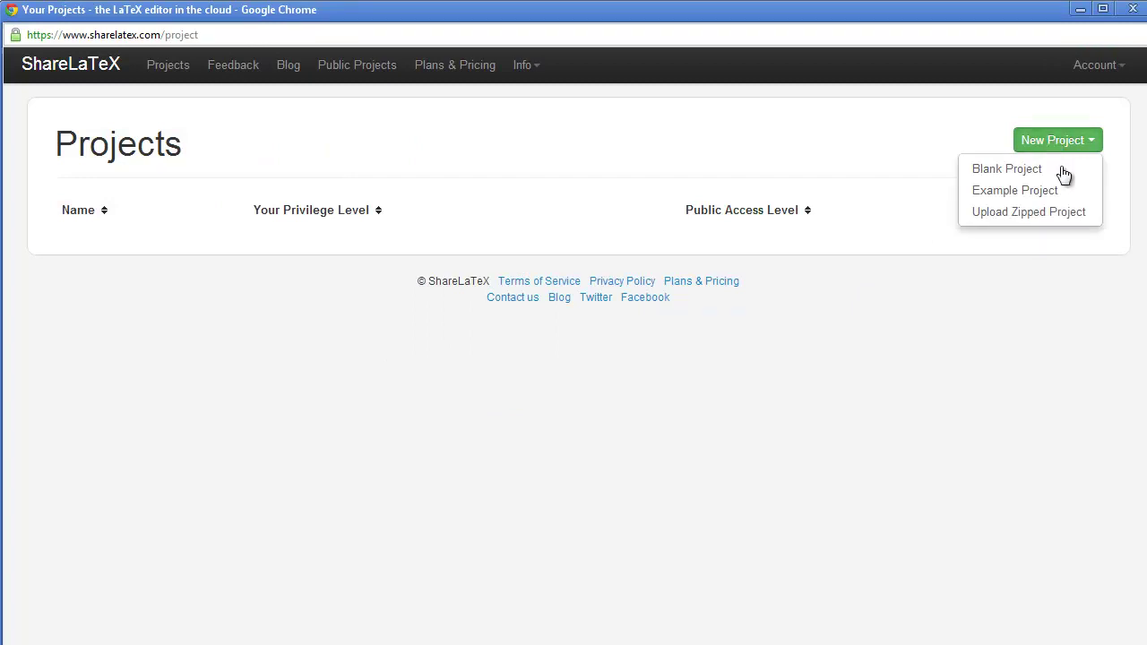
left_click(1017, 215)
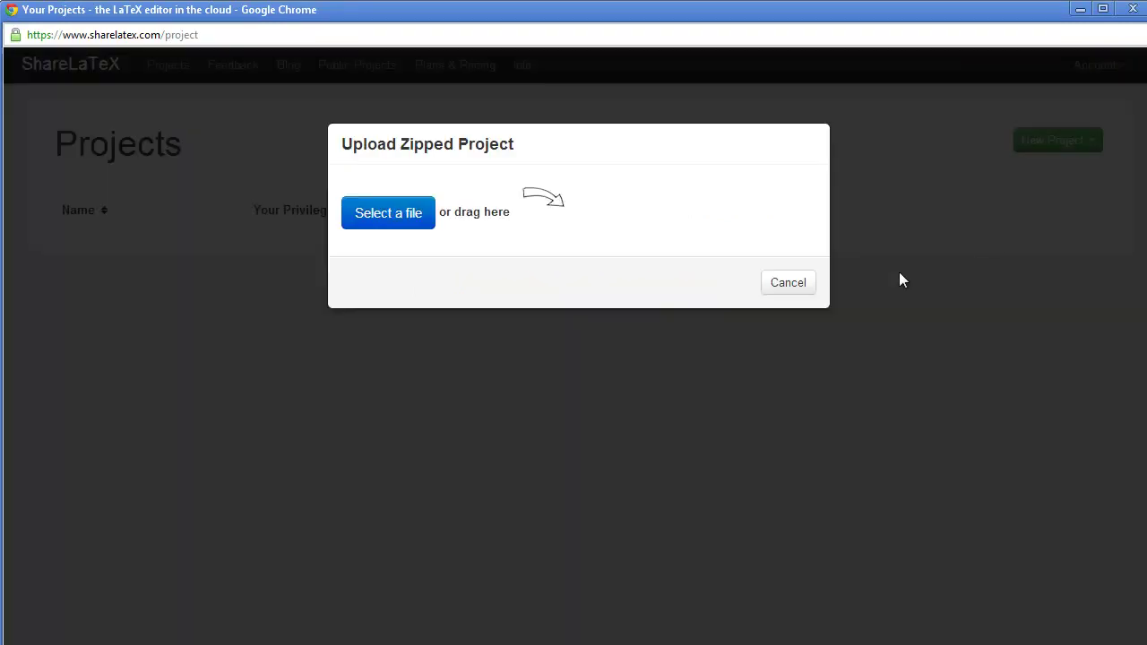
left_click(394, 219)
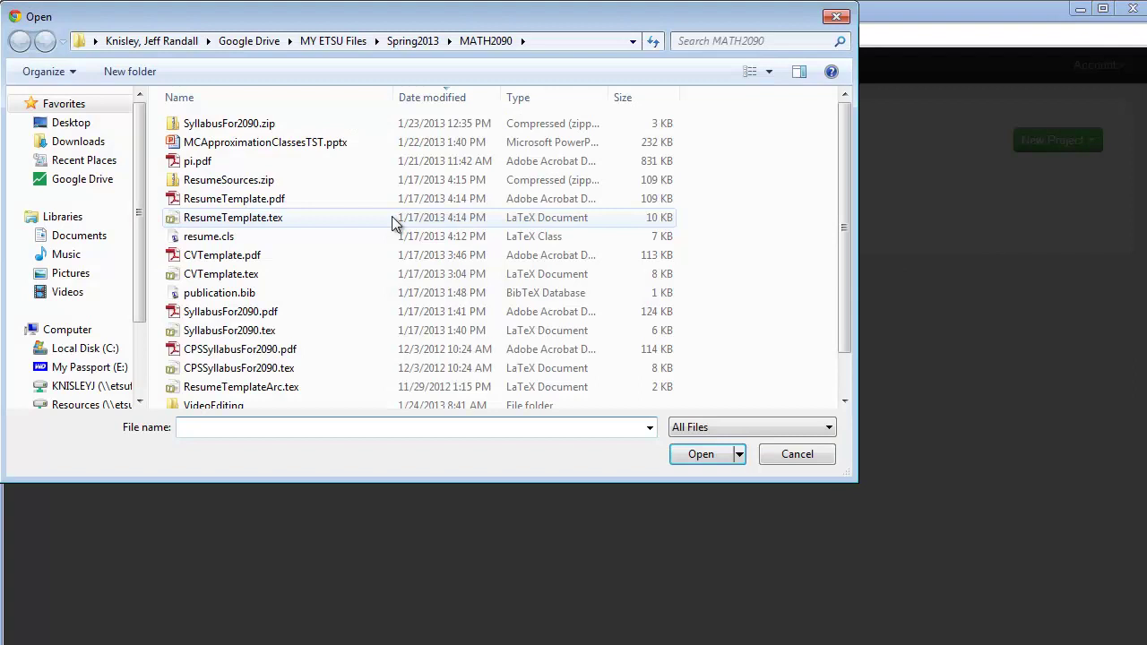
left_click(234, 130)
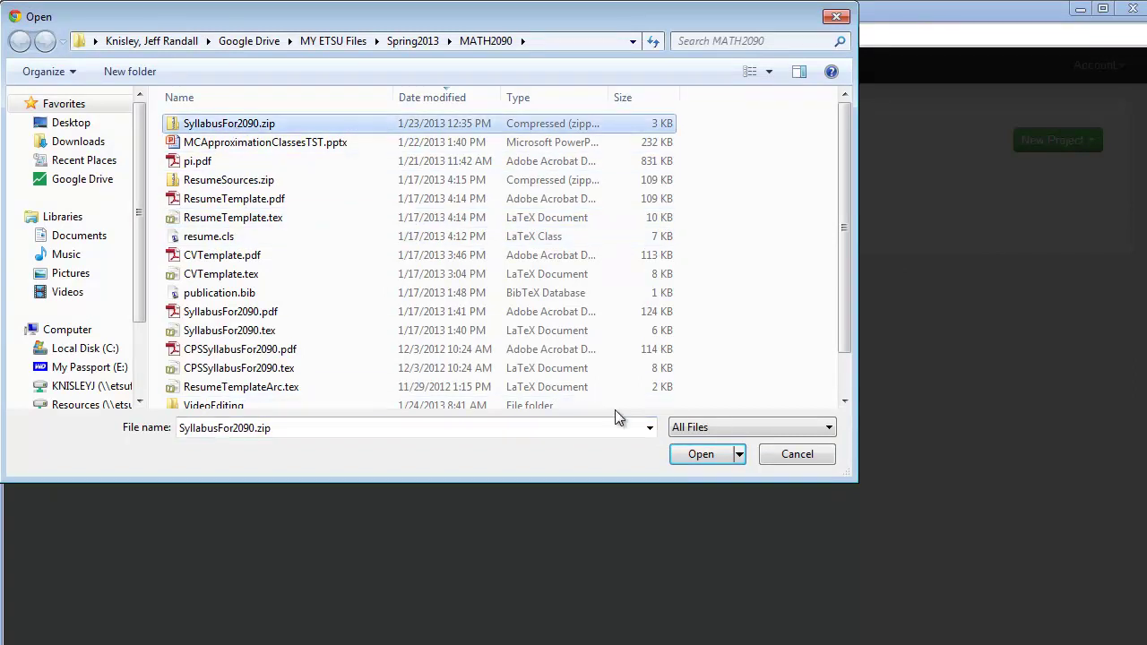
left_click(688, 454)
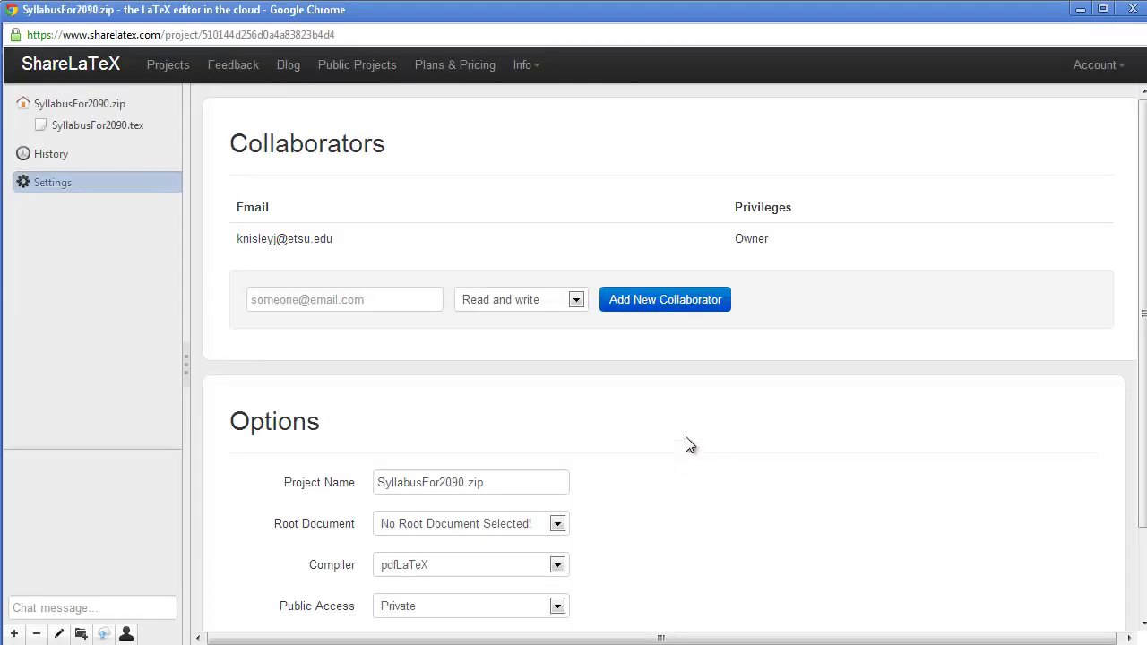
Step: Set SyllabusFor2090.tex as root document, open its source and compile the PDF preview
scroll(684, 443, "down", 3)
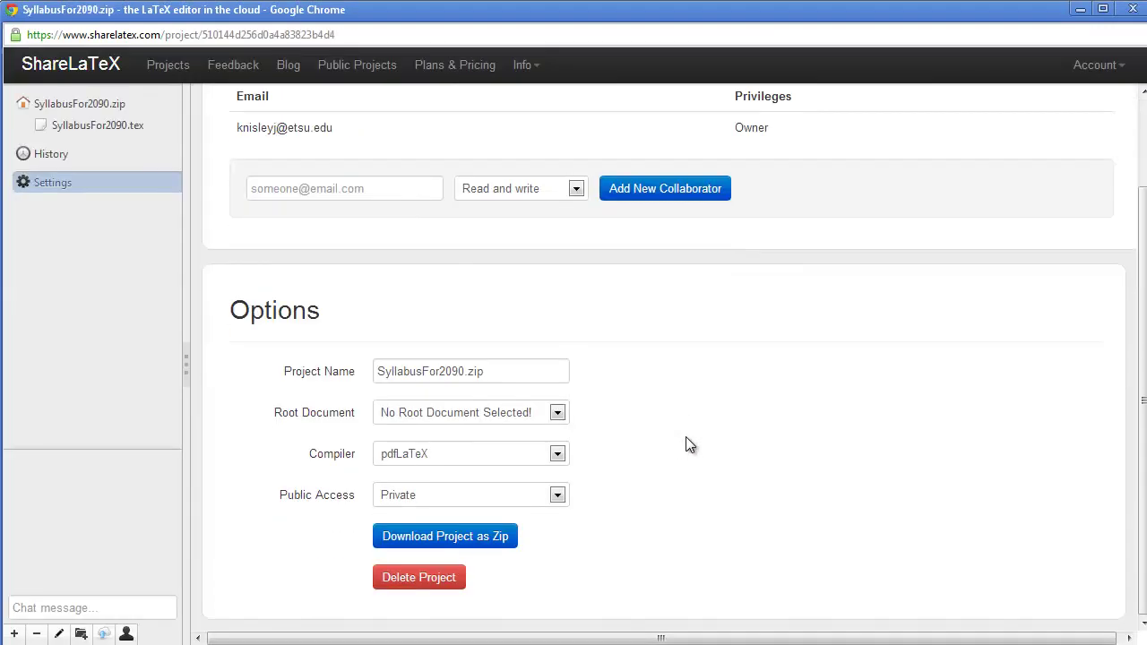
left_click(558, 412)
left_click(453, 432)
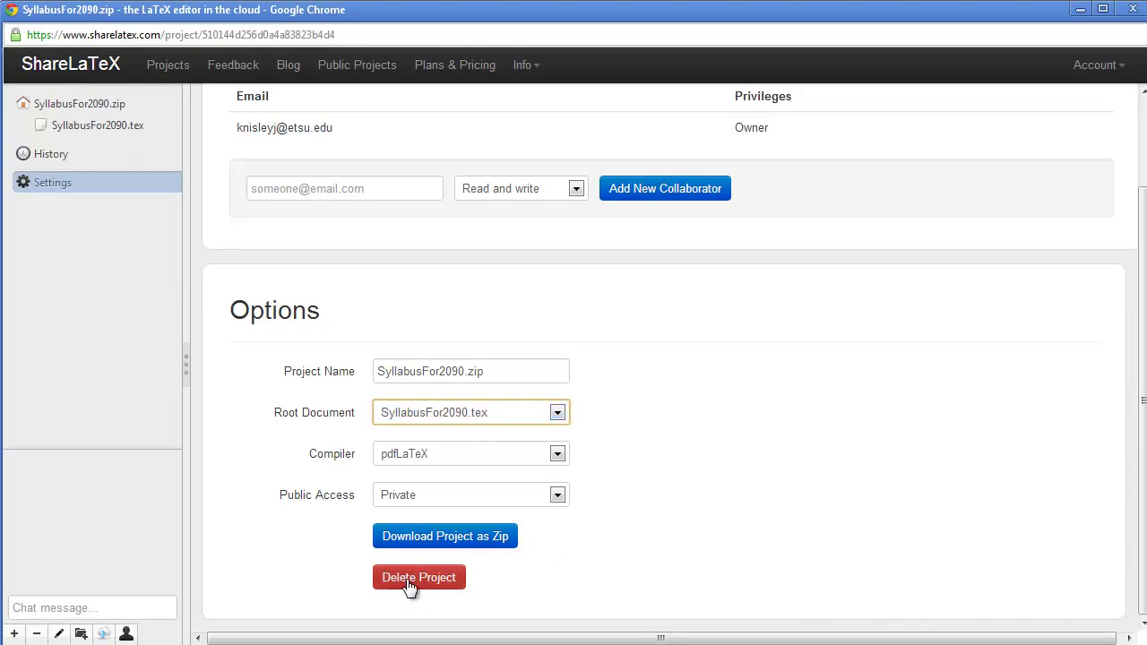
left_click(101, 130)
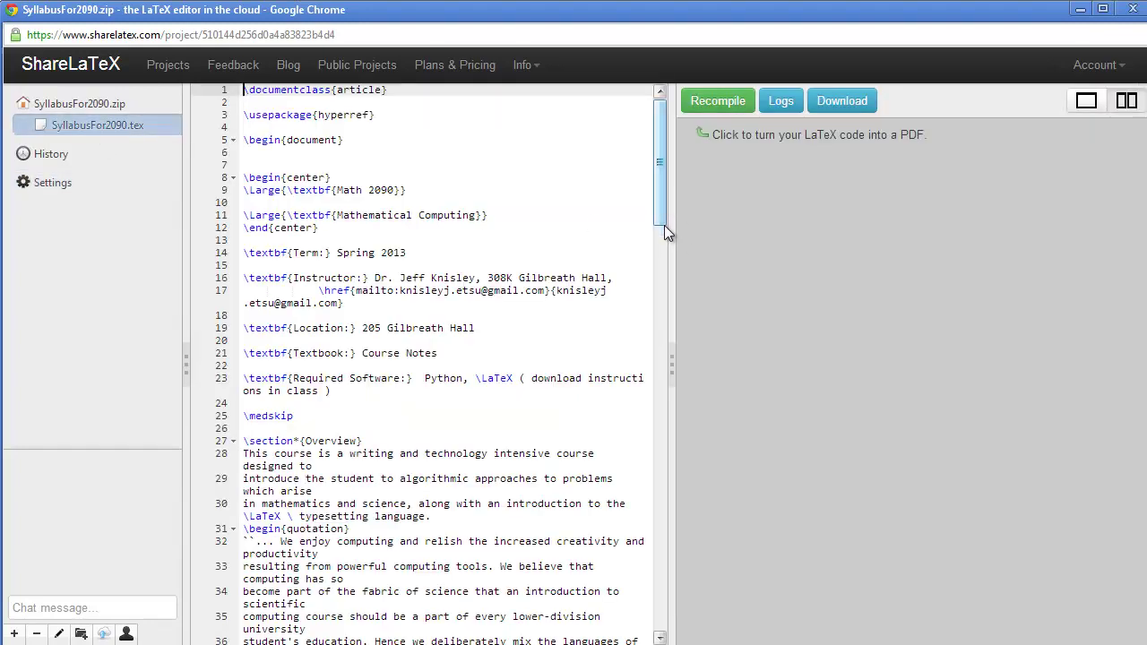
left_click(720, 103)
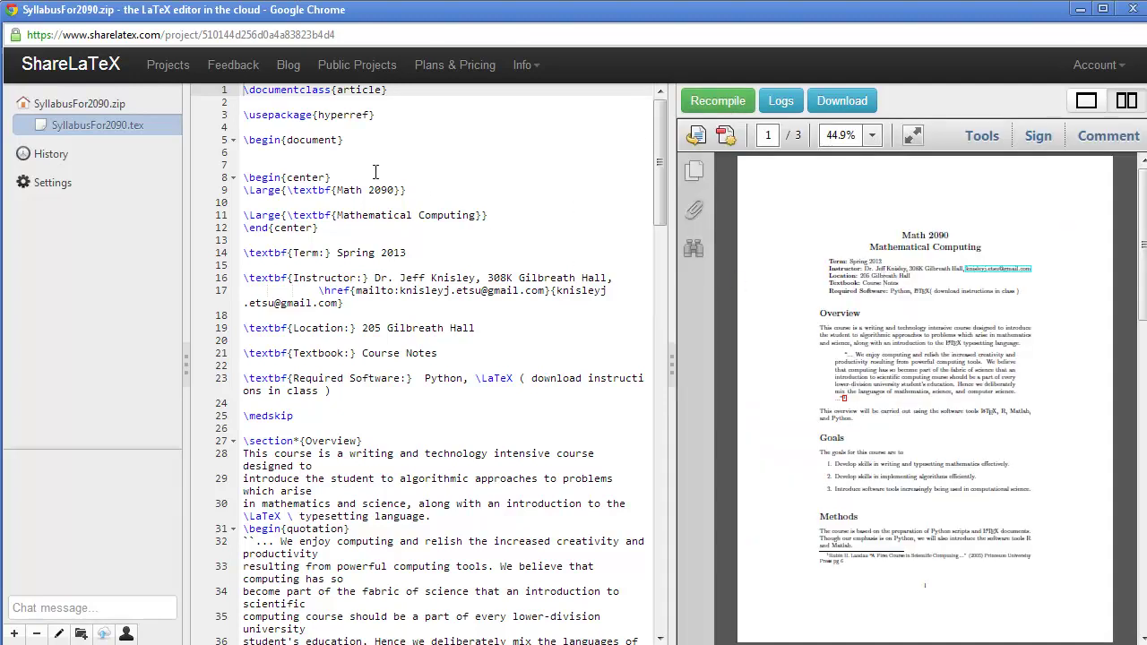
left_click(284, 254)
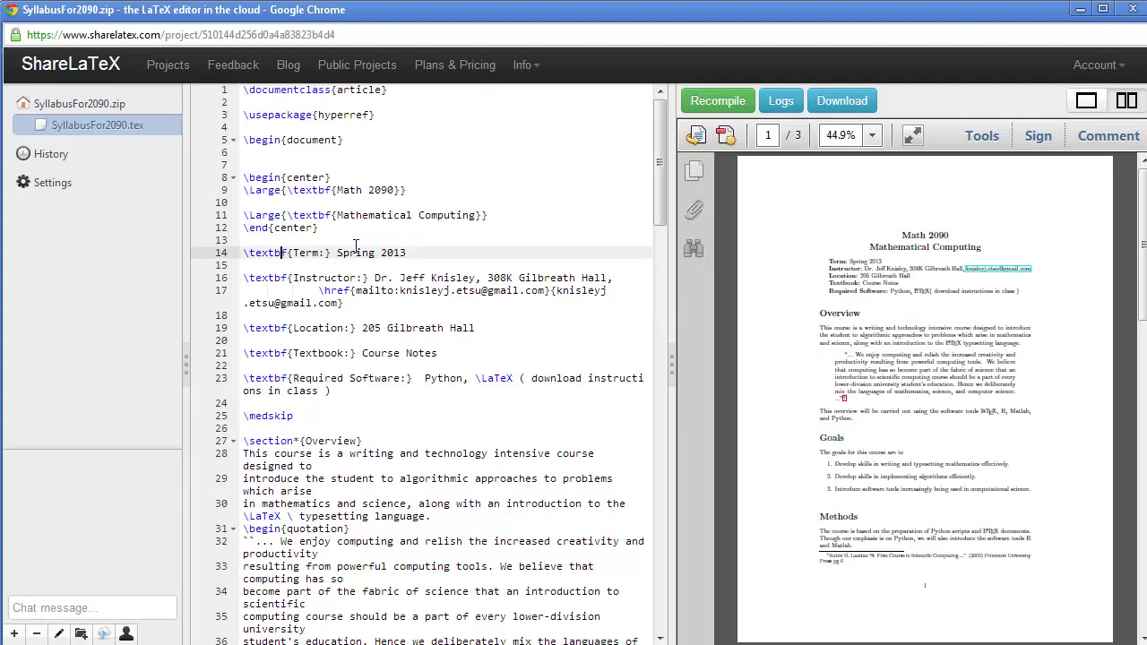
Step: Break line 14's \textbf into \textf and recompile to produce an error
key("BackSpace")
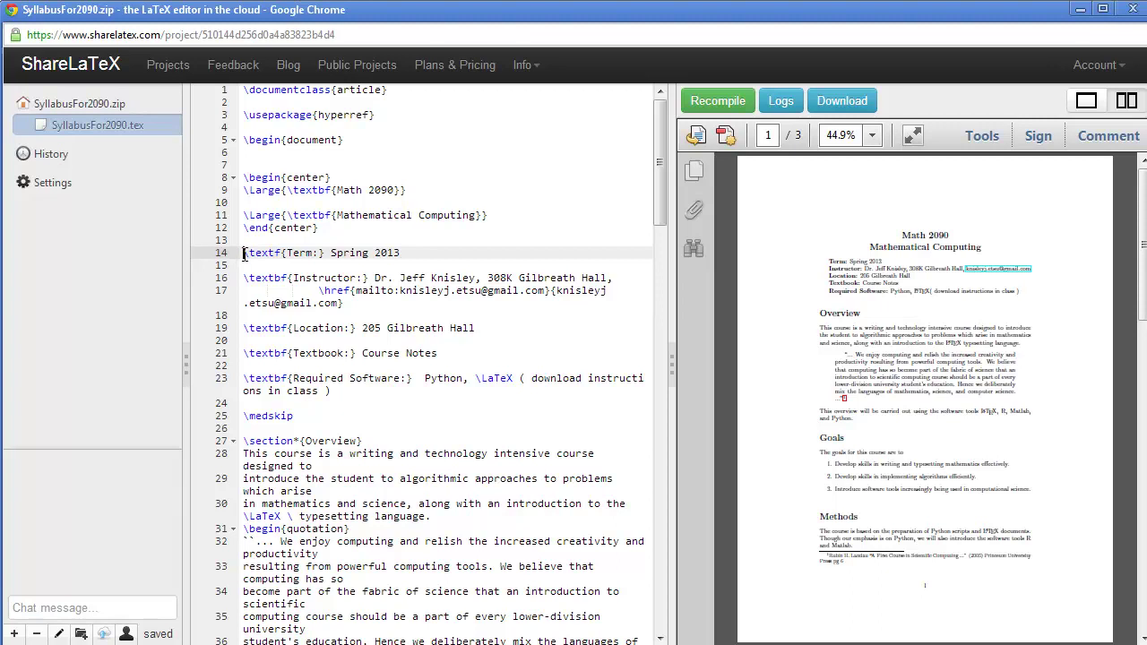
left_click_drag(244, 254, 407, 254)
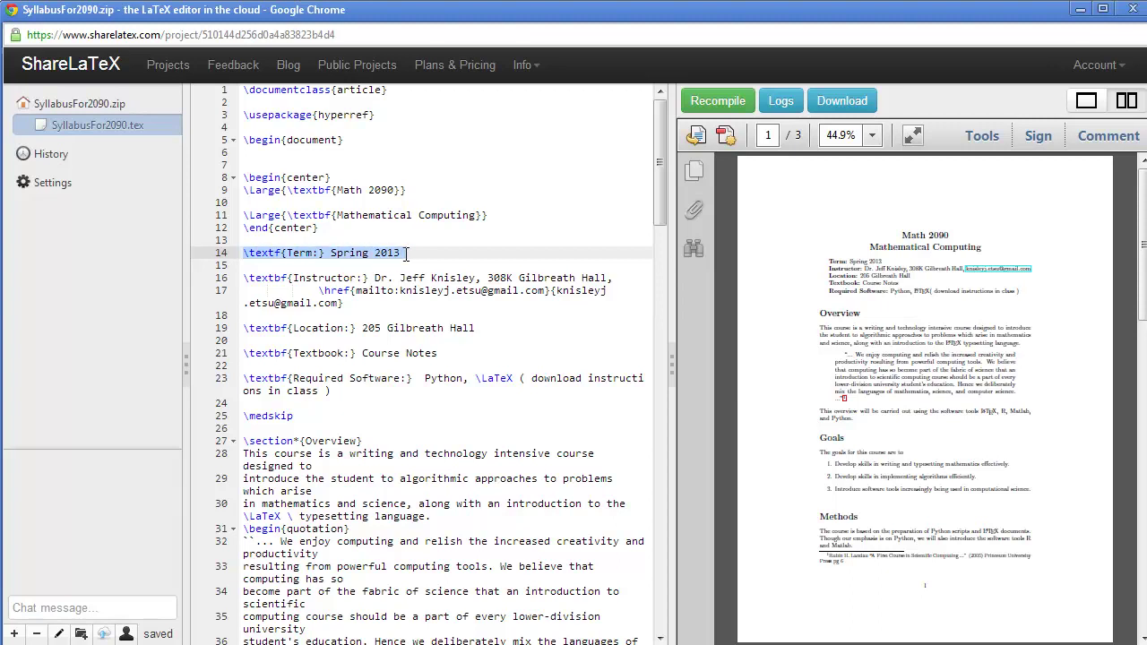
left_click(717, 101)
Step: View the preview at 100% and highlight the unbolded 'Term: Spring 2013' line
left_click(871, 136)
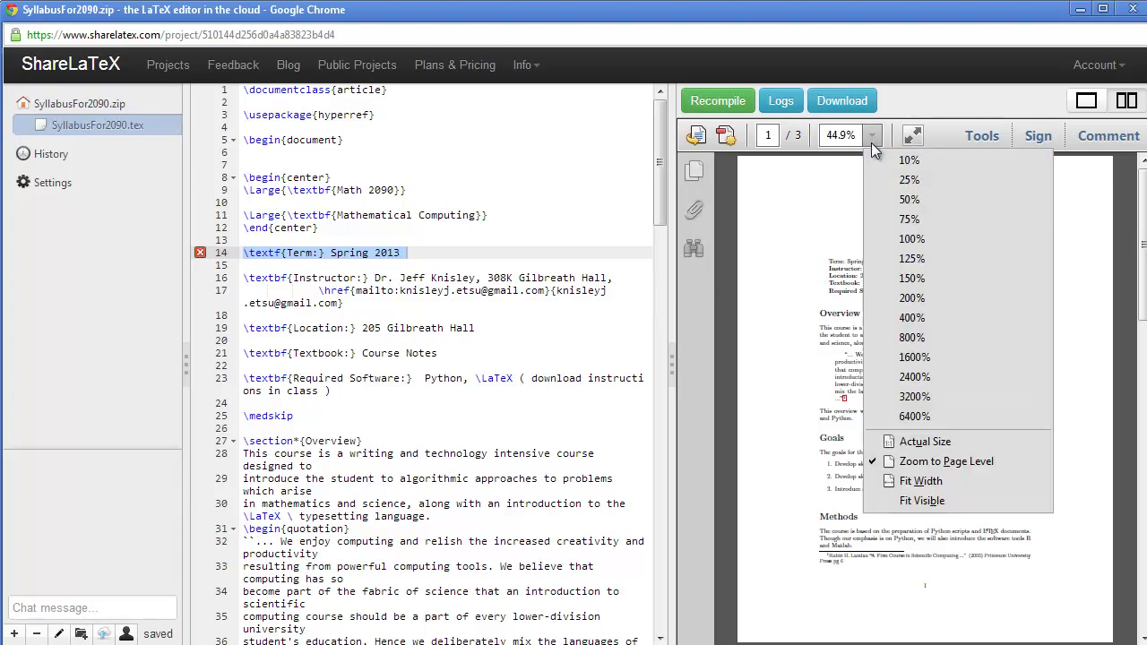
left_click(912, 242)
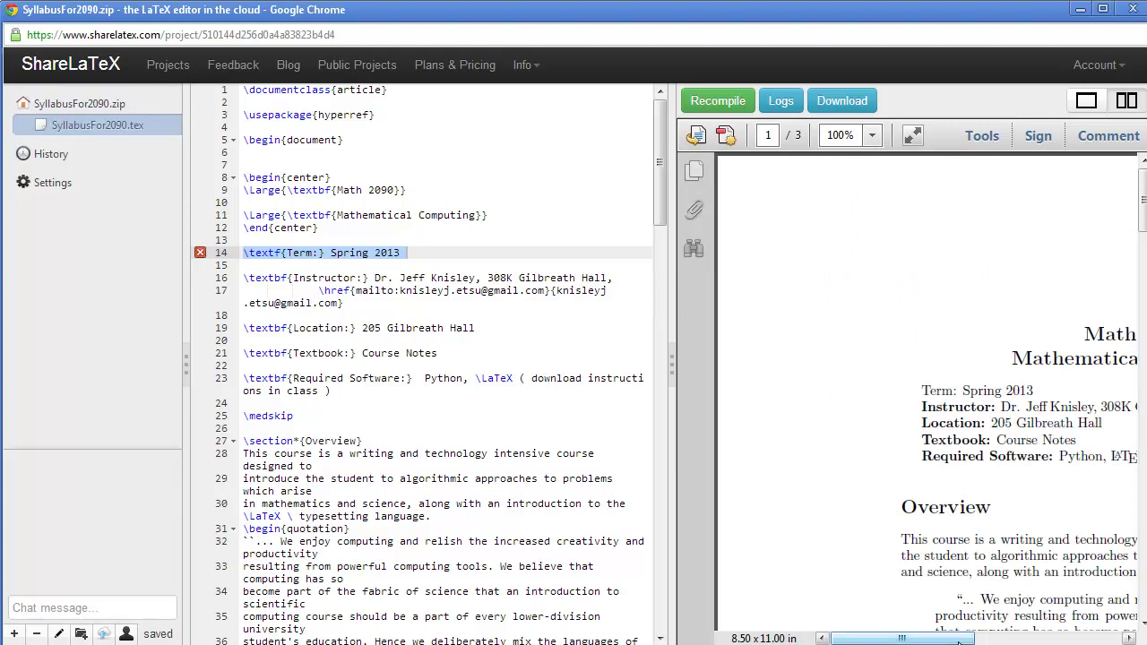
left_click_drag(958, 642, 1010, 641)
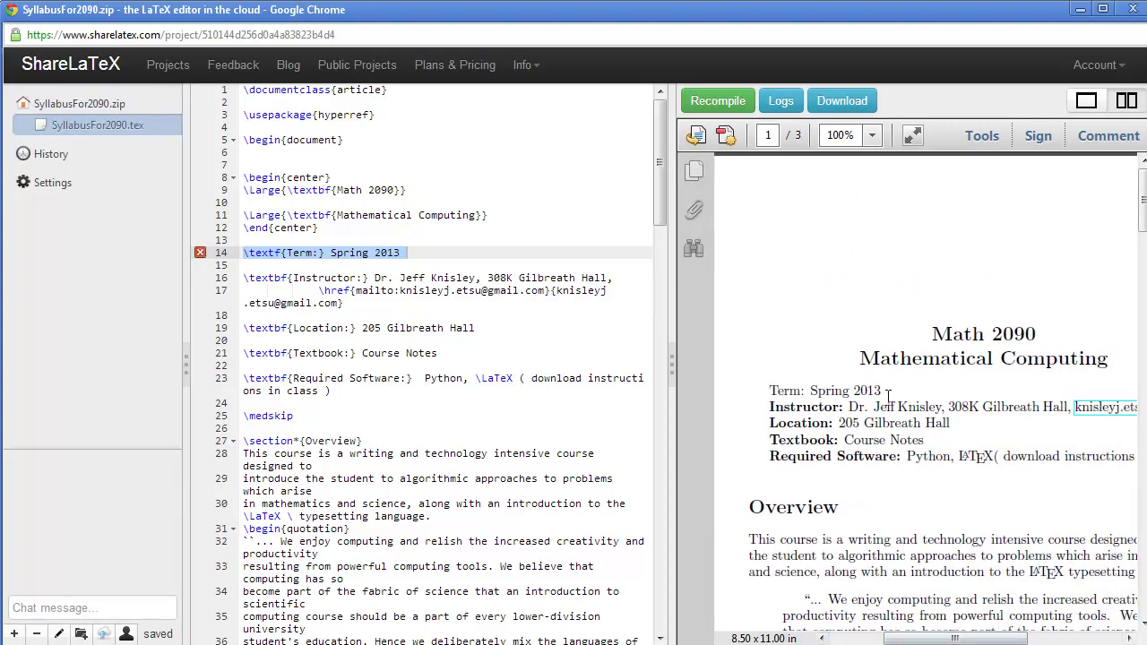
left_click_drag(881, 394, 793, 396)
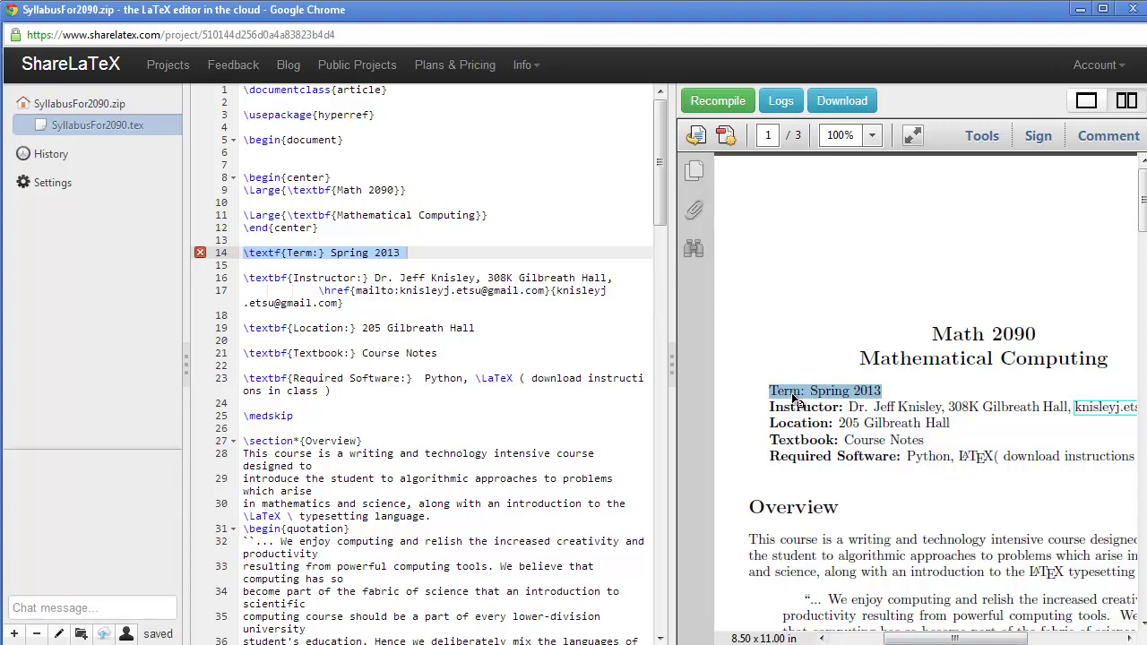
mouse_move(202, 257)
left_click(779, 101)
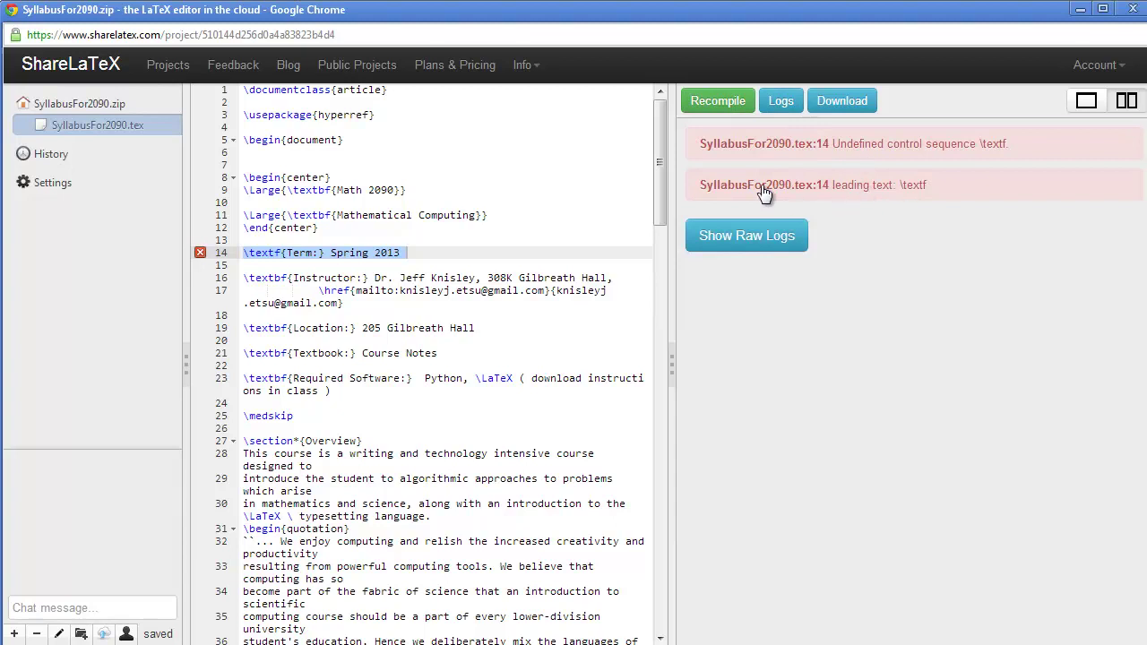
left_click(757, 238)
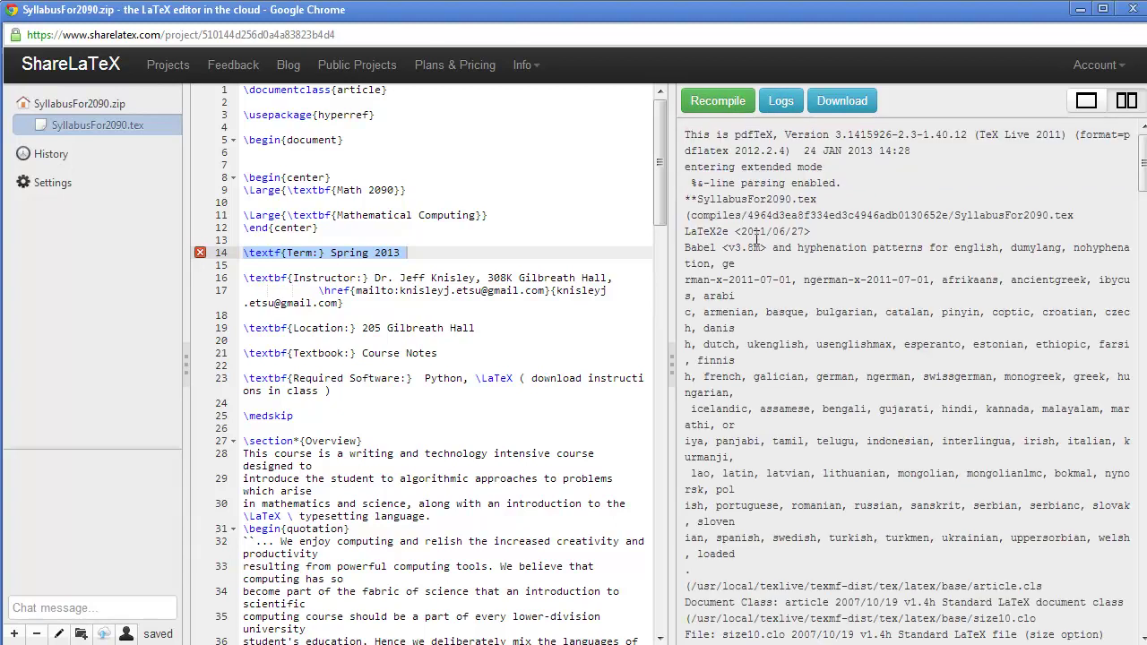
left_click(782, 105)
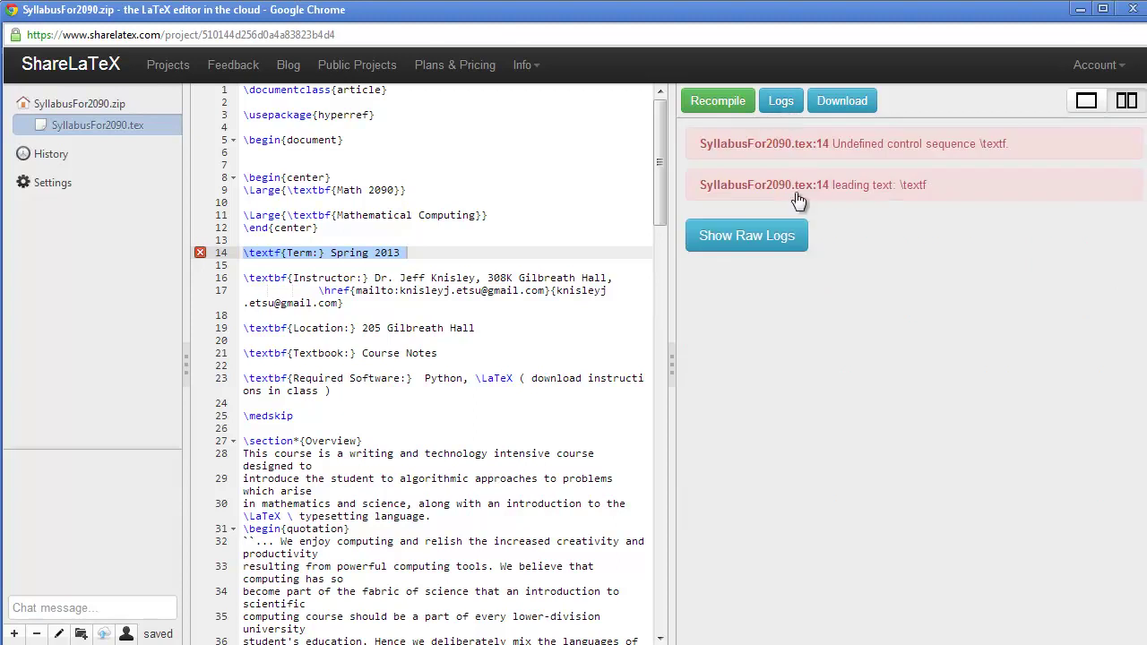
left_click(718, 103)
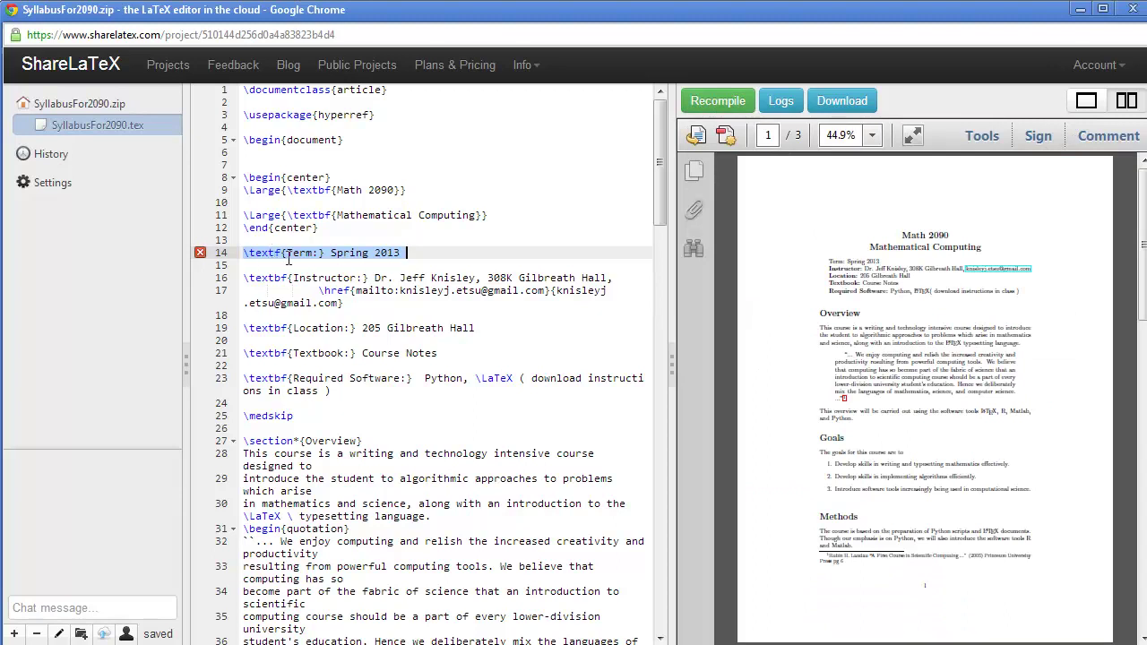
Step: Restore \textbf on line 14, recompile, and confirm the logs show only a rerunfilecheck warning
left_click(277, 254)
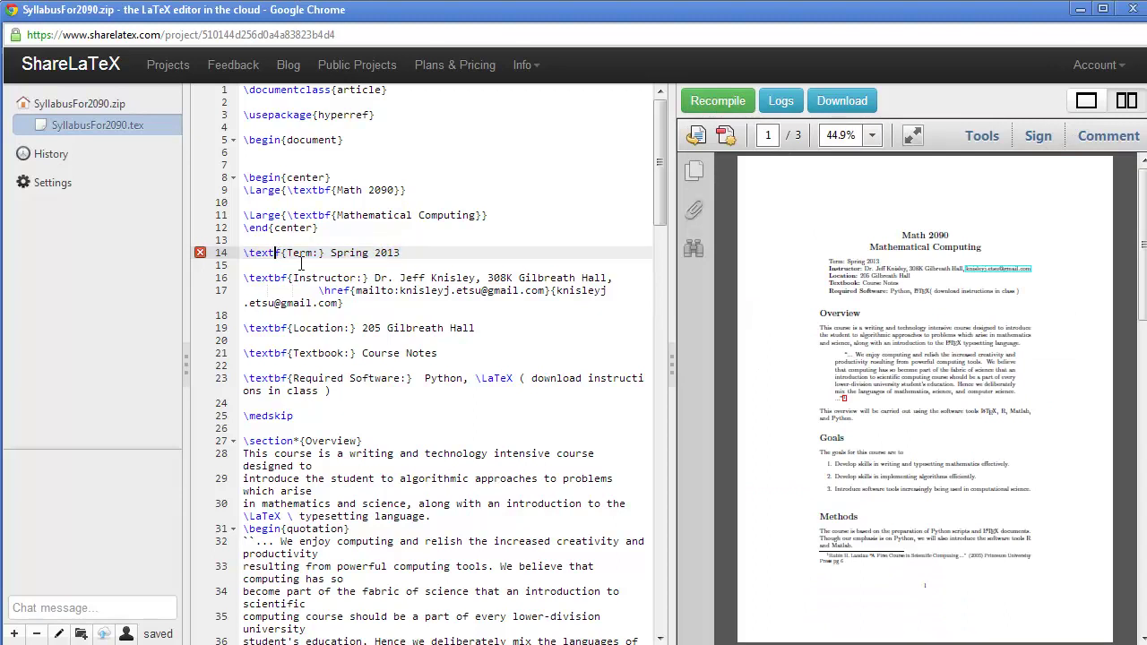
type("b")
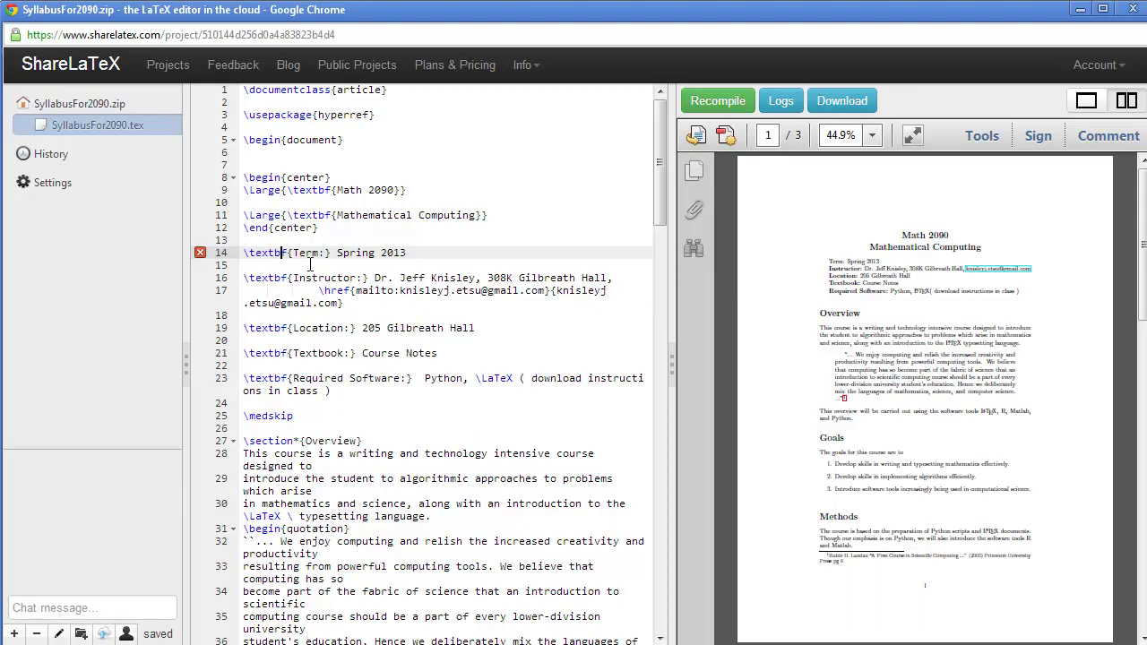
left_click(779, 99)
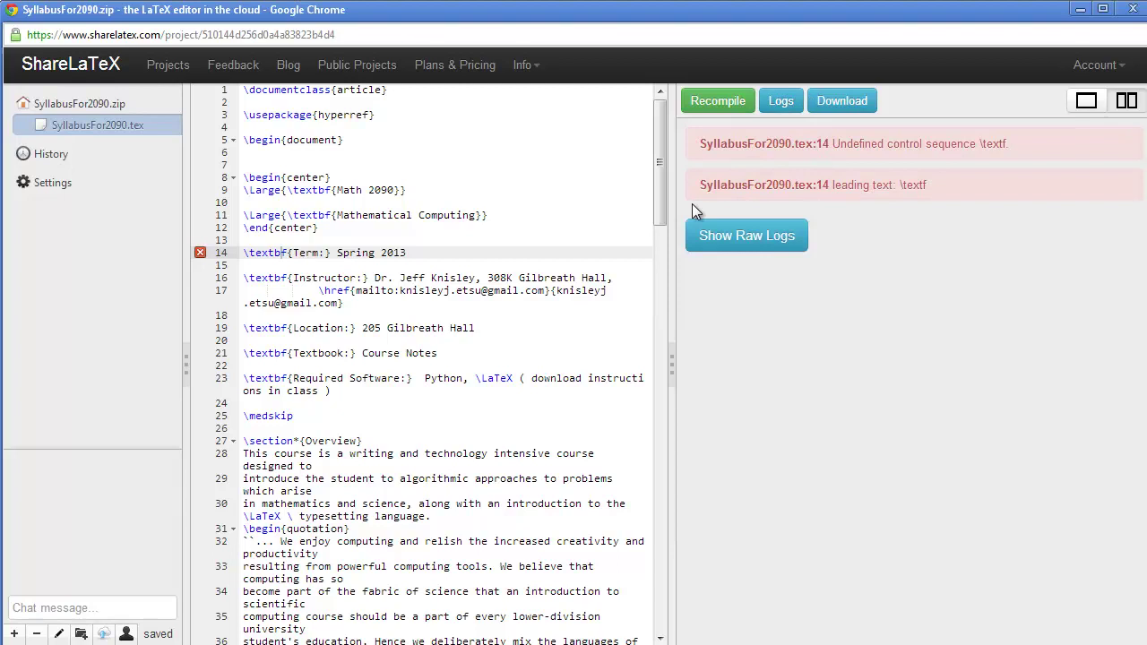
left_click(720, 106)
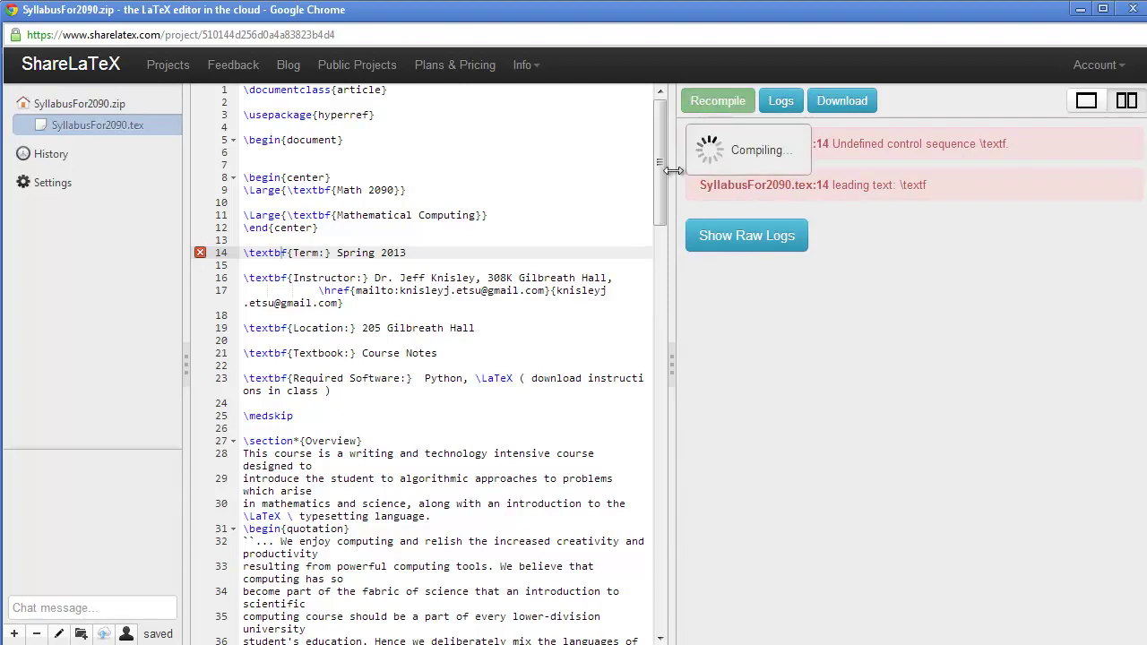
left_click(780, 103)
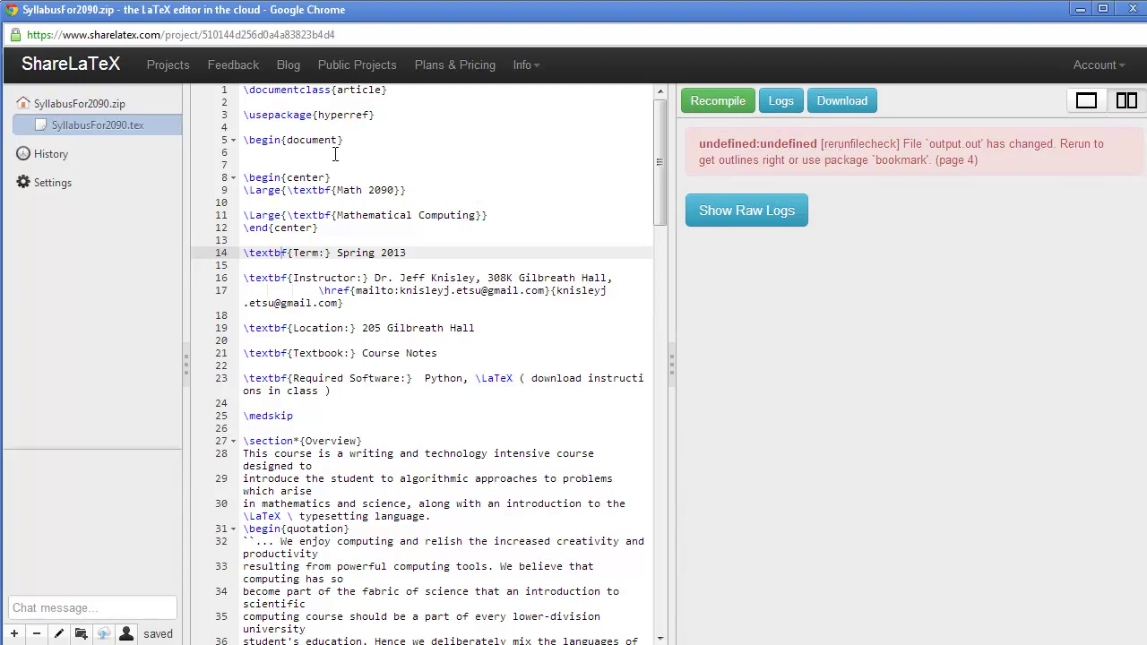
Step: After \begin{document}, type 'THERE MAY BE SMALL ERRORS LIKE THIS ONE…THE DOCUMENT BE CORRECT.'
left_click(272, 151)
key("Return")
key("Return")
key("Return")
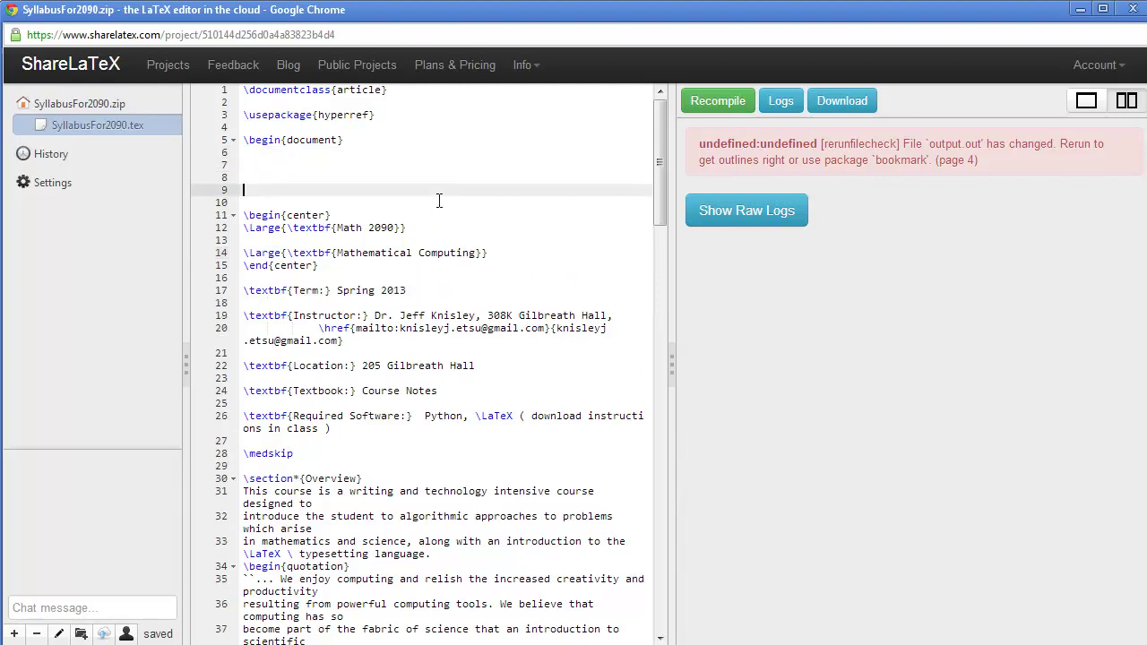
key("Up")
key("Up")
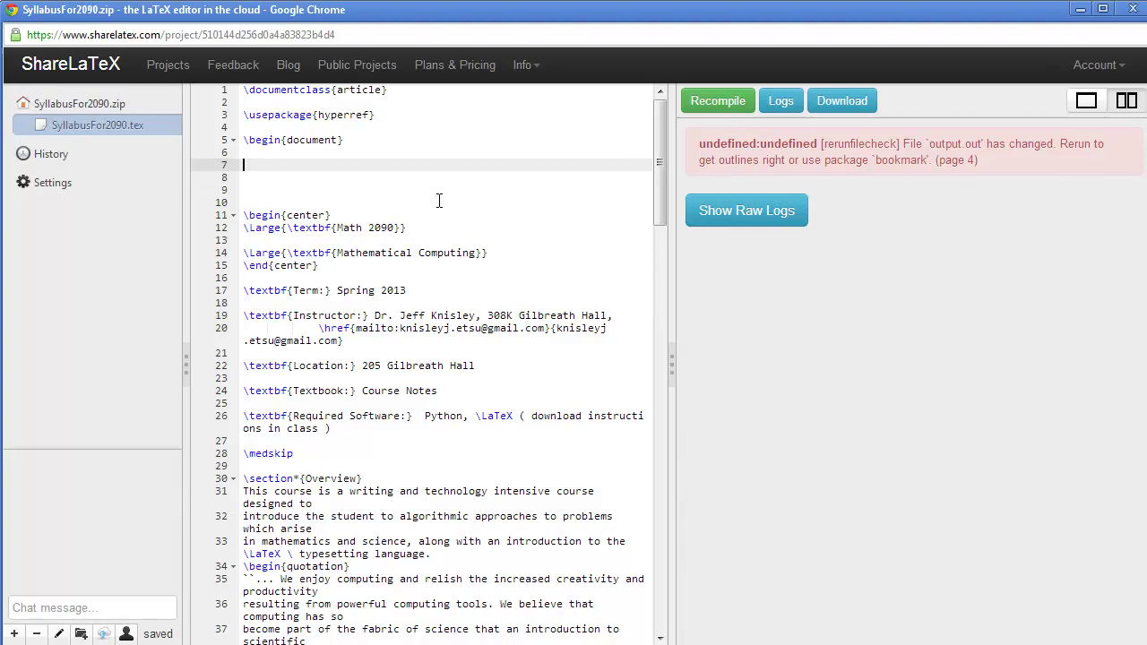
type("THERE MAY BE SMALL ERROR")
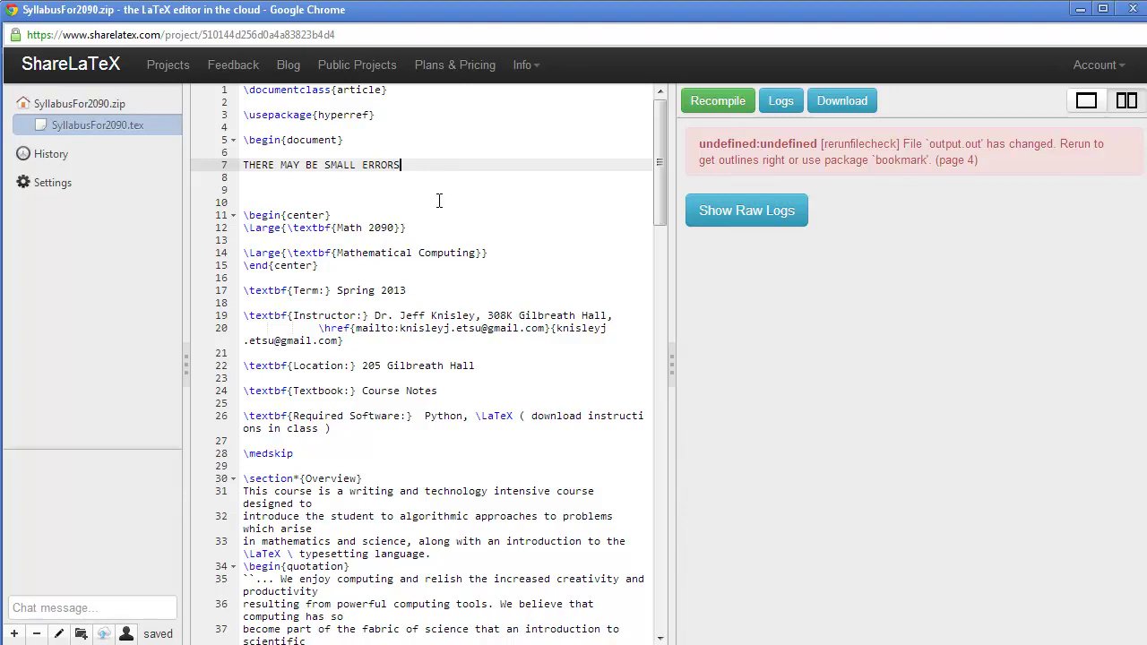
type("S LIKE")
type("THIS ONE ")
type(" THE IMPORTANT THING")
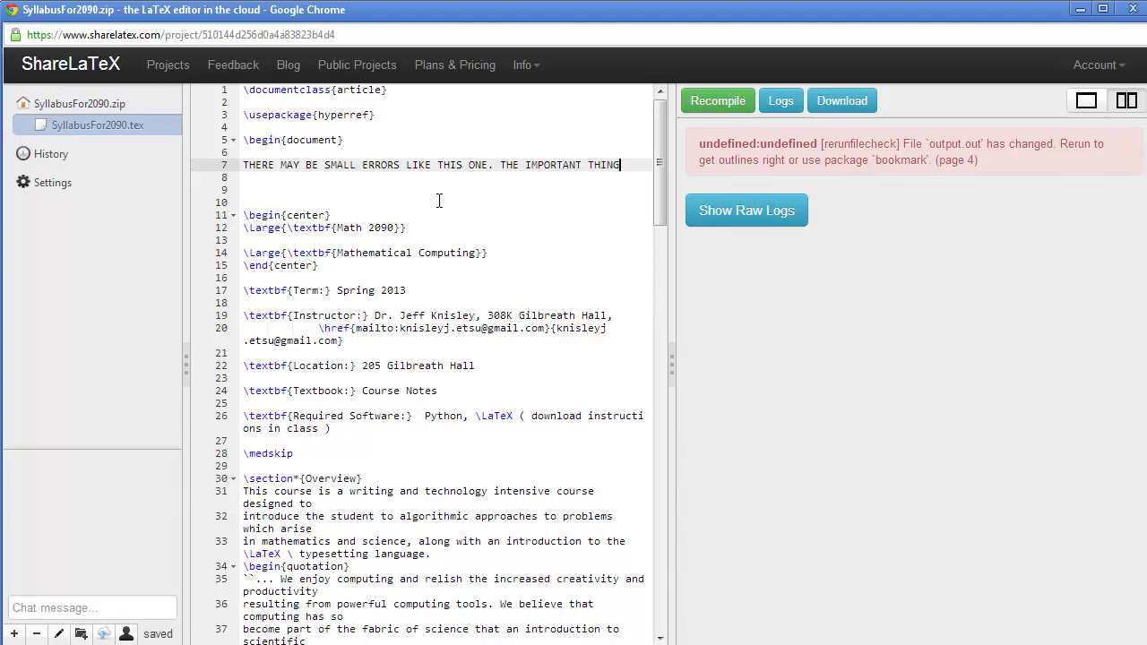
key("Return")
type("IS THA")
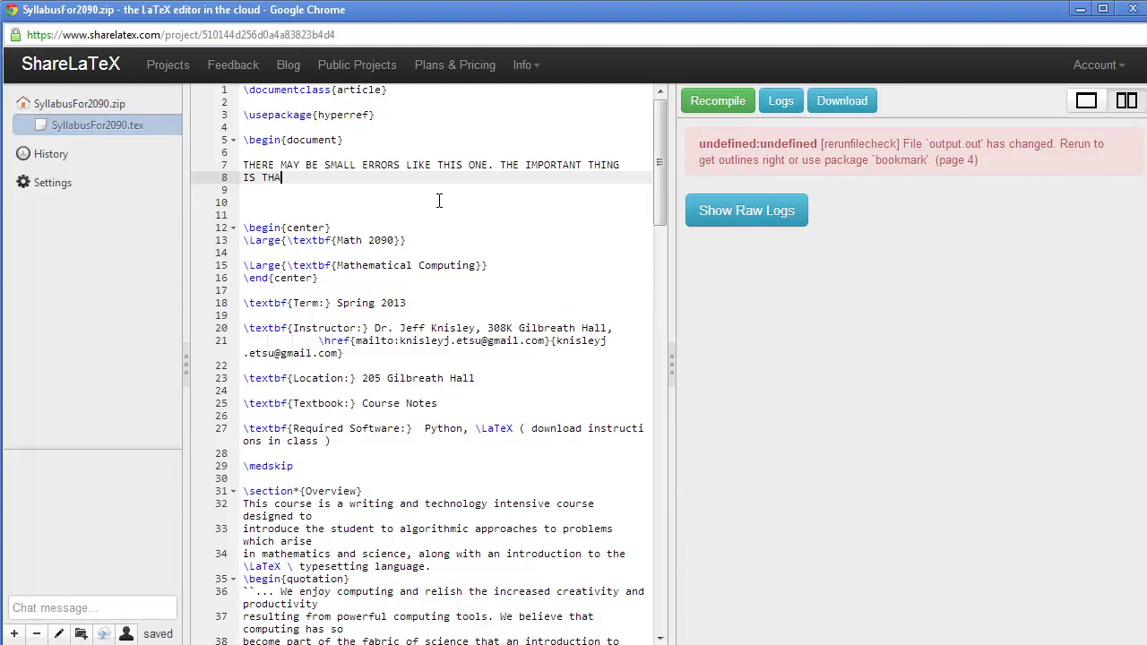
type("T THE DOCUMENT BE CORRECT.")
Step: Add 'YOU CAN EVEN COMPILE AND GET NO ERRORS AND STILL HAVE AN INCORRECT DOCUMENT.'
key("Return")
key("Return")
type("YOU CAN EVEN ")
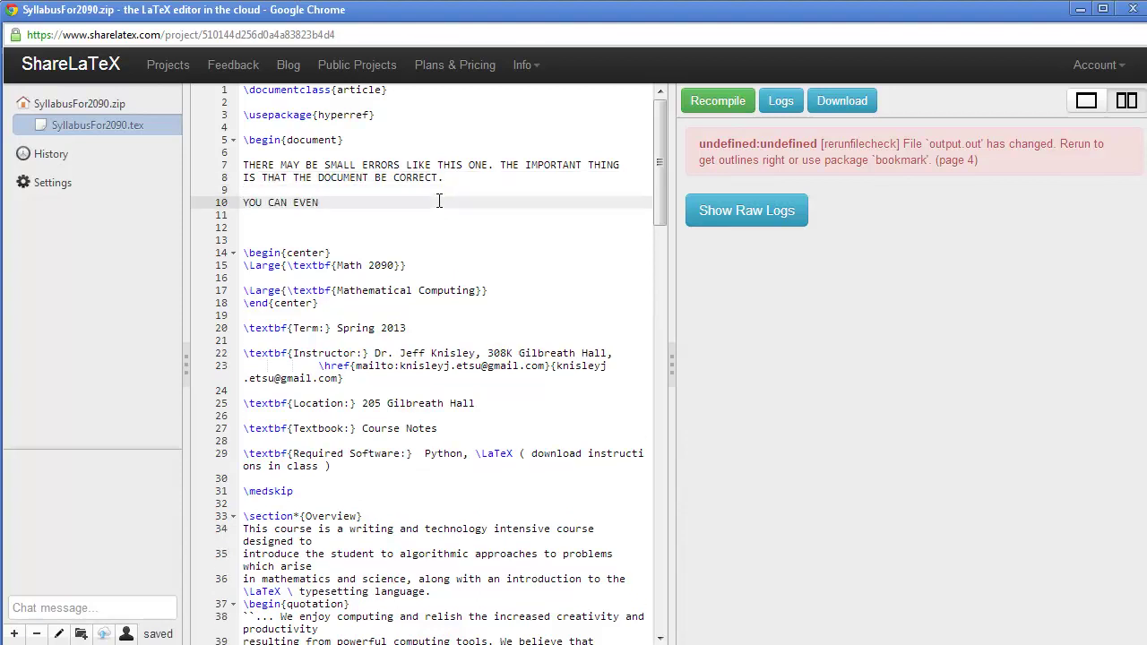
type("COMPILE AND GET NO ERRORS AND STILL HAVE")
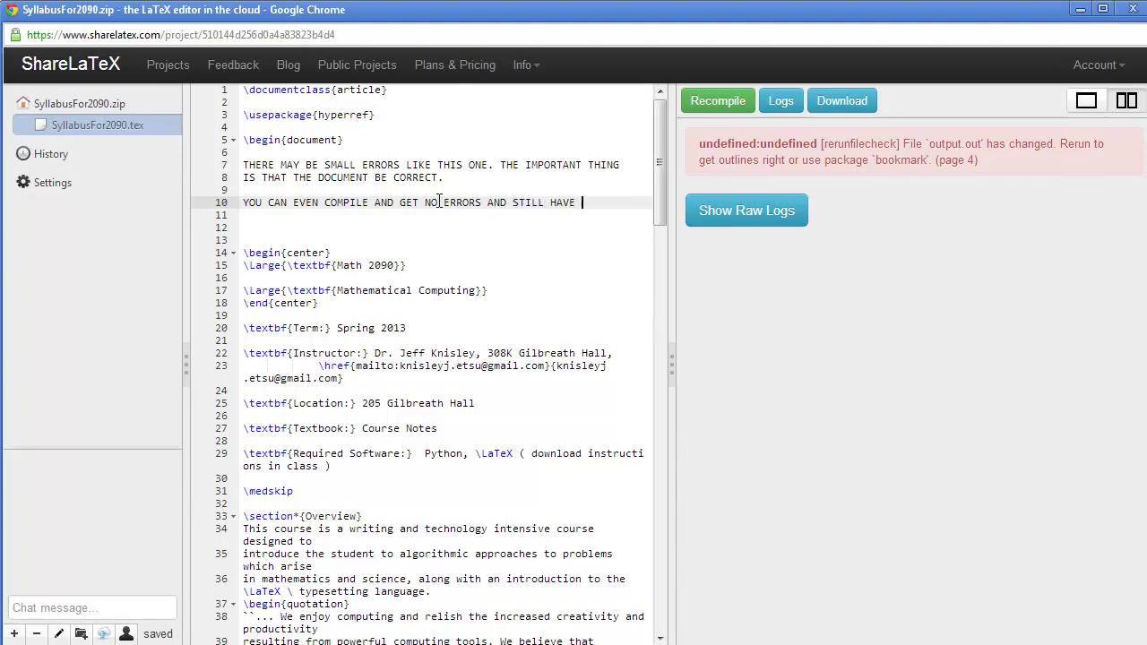
key("Return")
type("AN INCR")
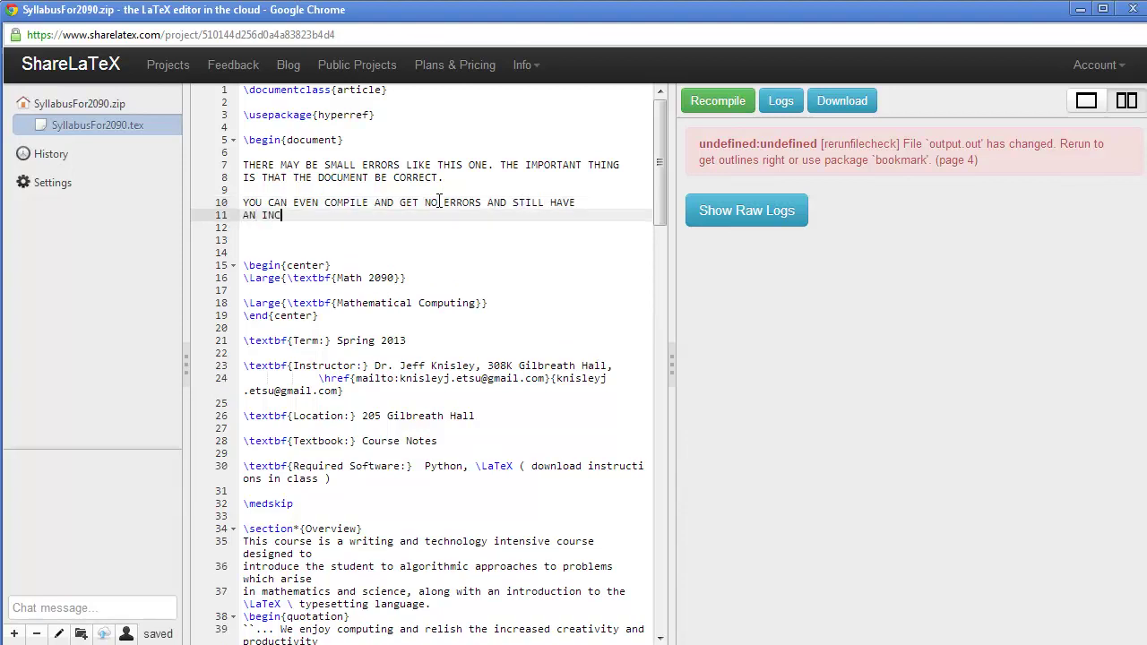
key("BackSpace")
type("ORRECT DOCUMENT.")
Step: Type the note 'Spelling? Grammar? Equation too big for inline' — fix by displaying with $$ .. $$
key("Return")
key("Return")
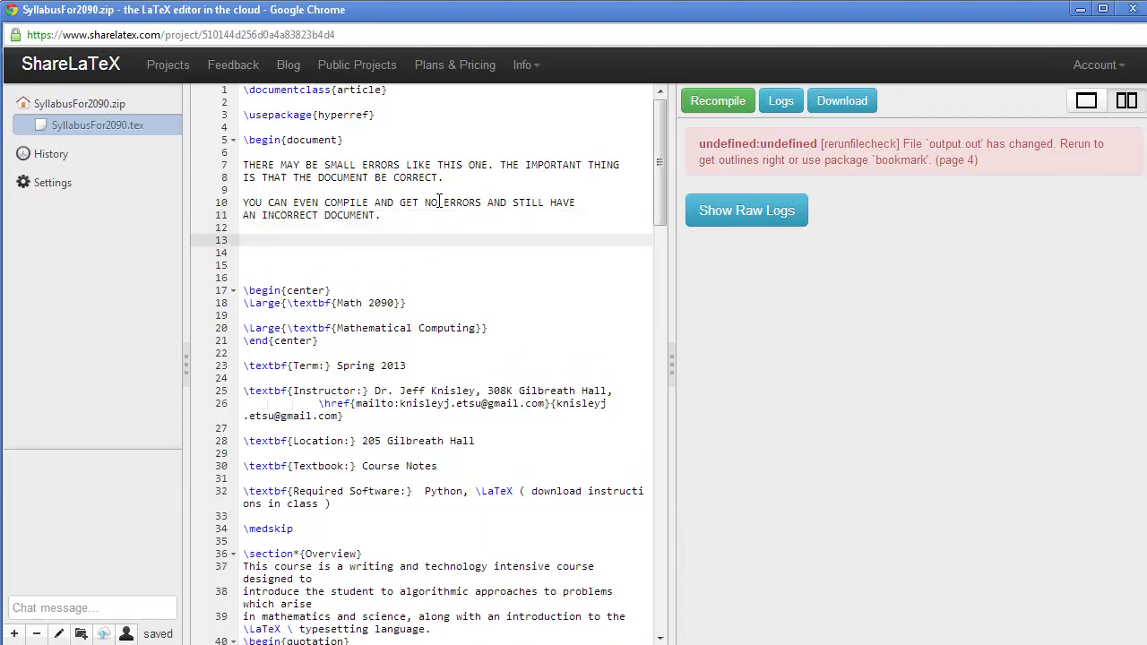
type("Spelling?")
type("  Grammar?")
type("  Equat")
type("ion too b")
key("BackSpace")
type("too bi")
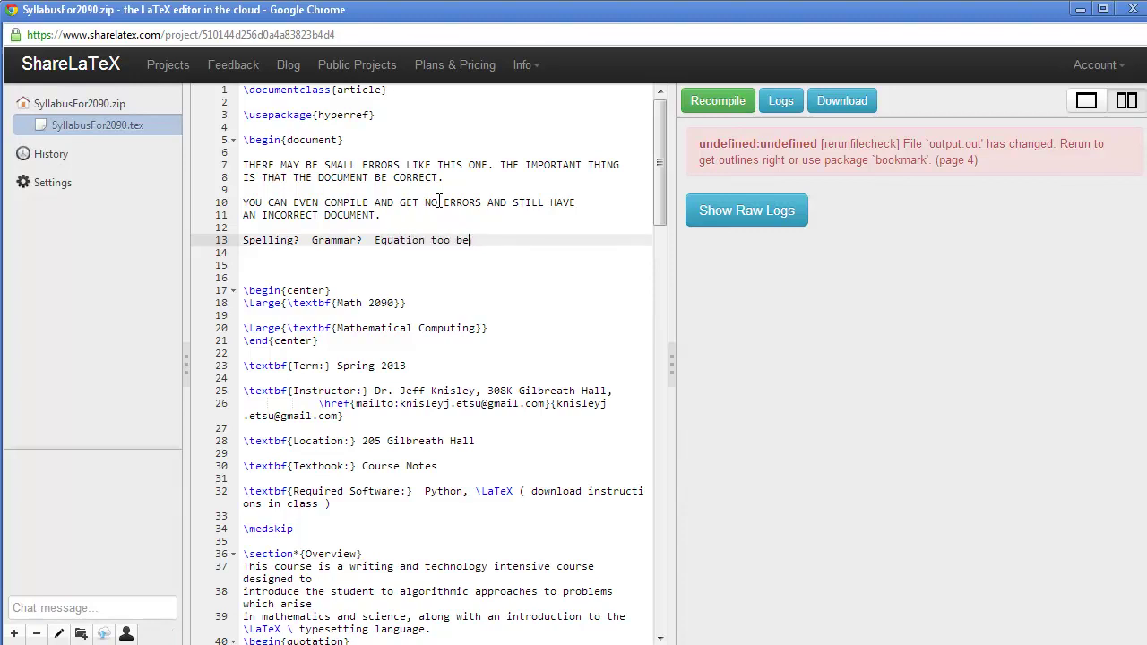
type("g for inline?")
key("BackSpace")
type("(causes line spacing to change")
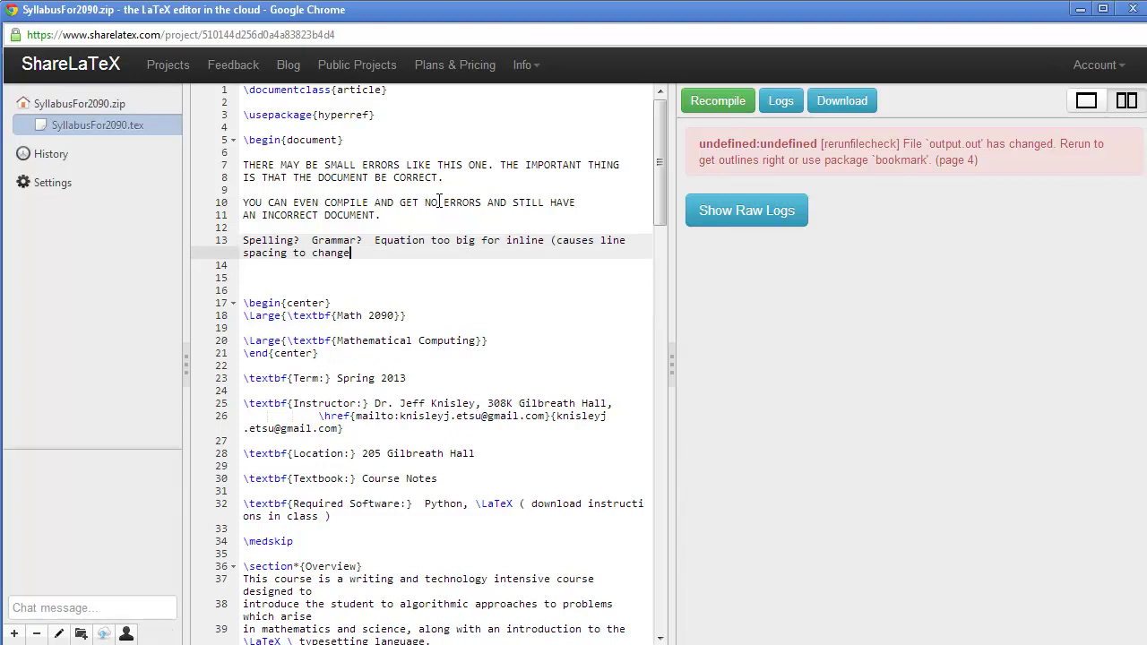
type(" -- fix by displaying, i.e., ")
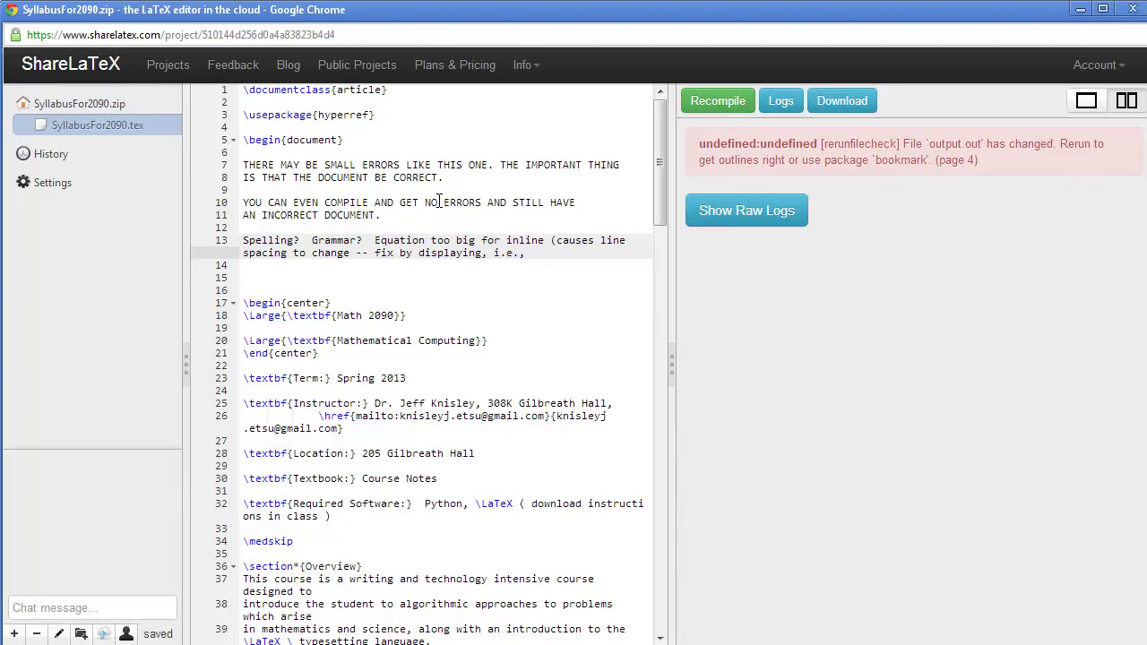
type("$$ .. $$ )")
Step: Create a new project from ResumeSources.zip holding resume.cls, ResumeTemplate.tex and ResumeTemplate.pdf
left_click(166, 74)
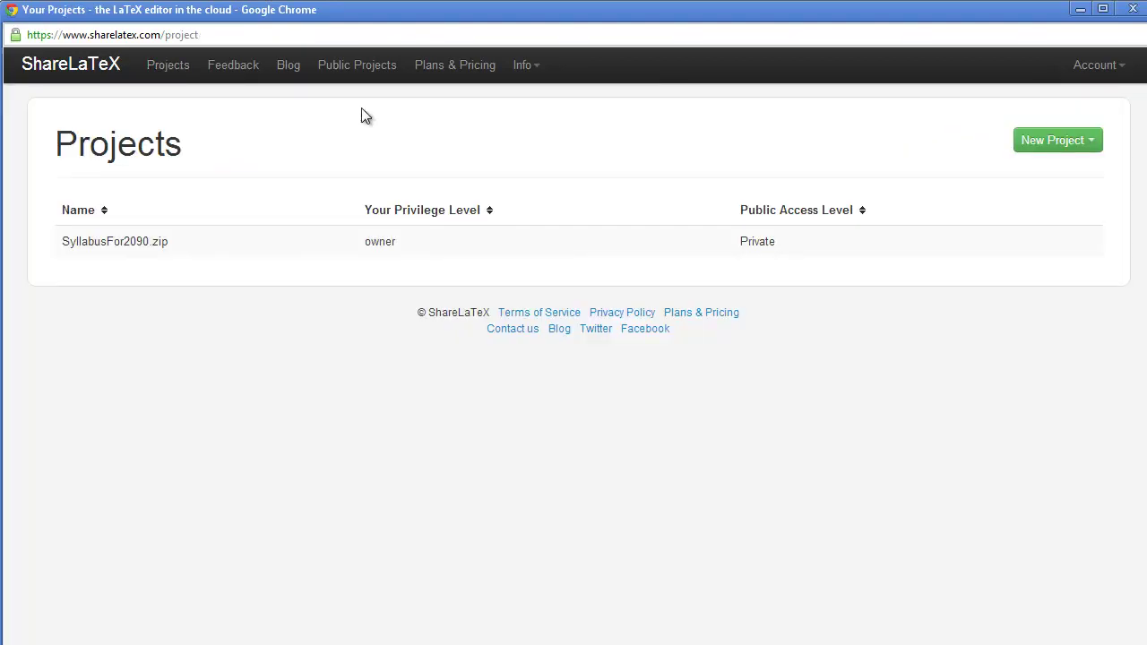
left_click(1044, 143)
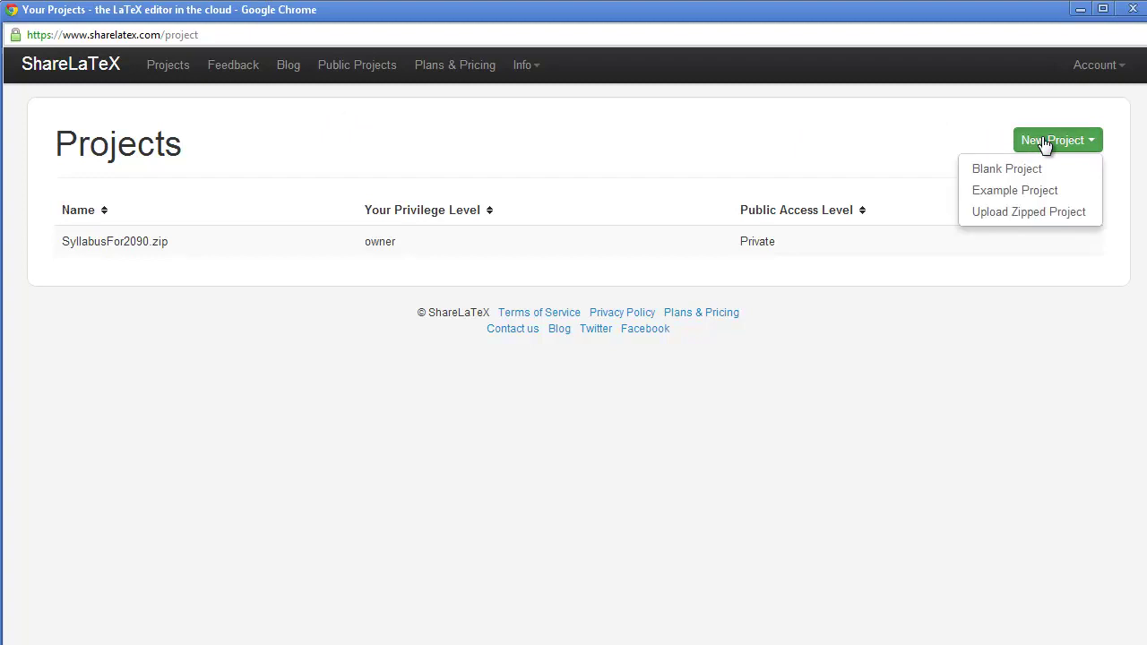
left_click(1024, 215)
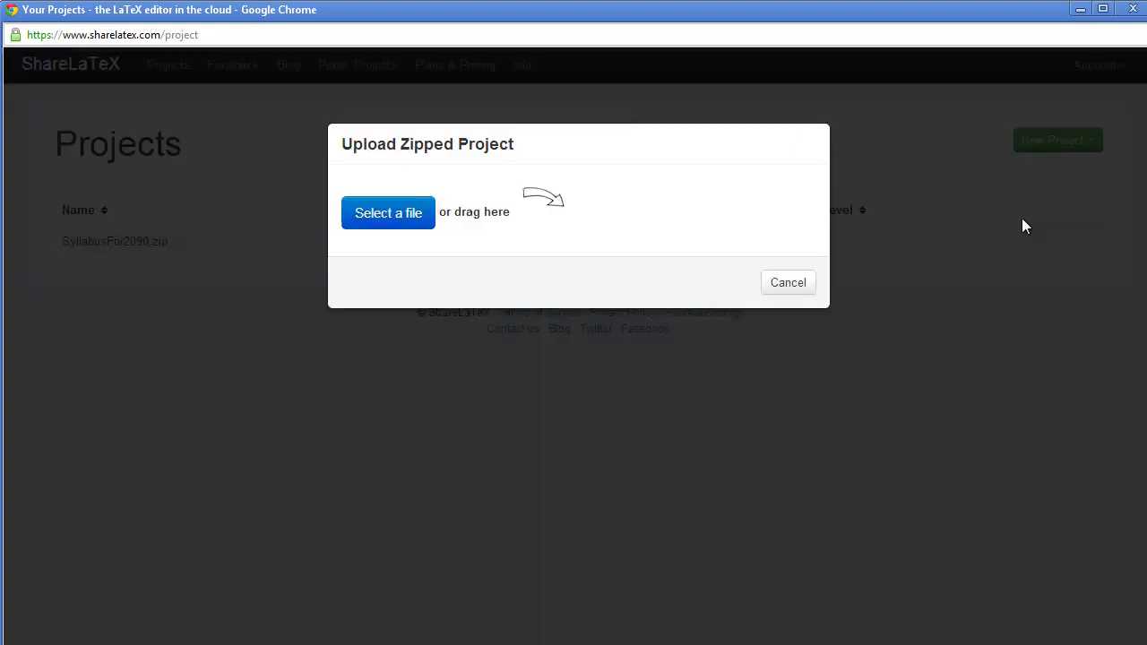
left_click(372, 219)
left_click(240, 182)
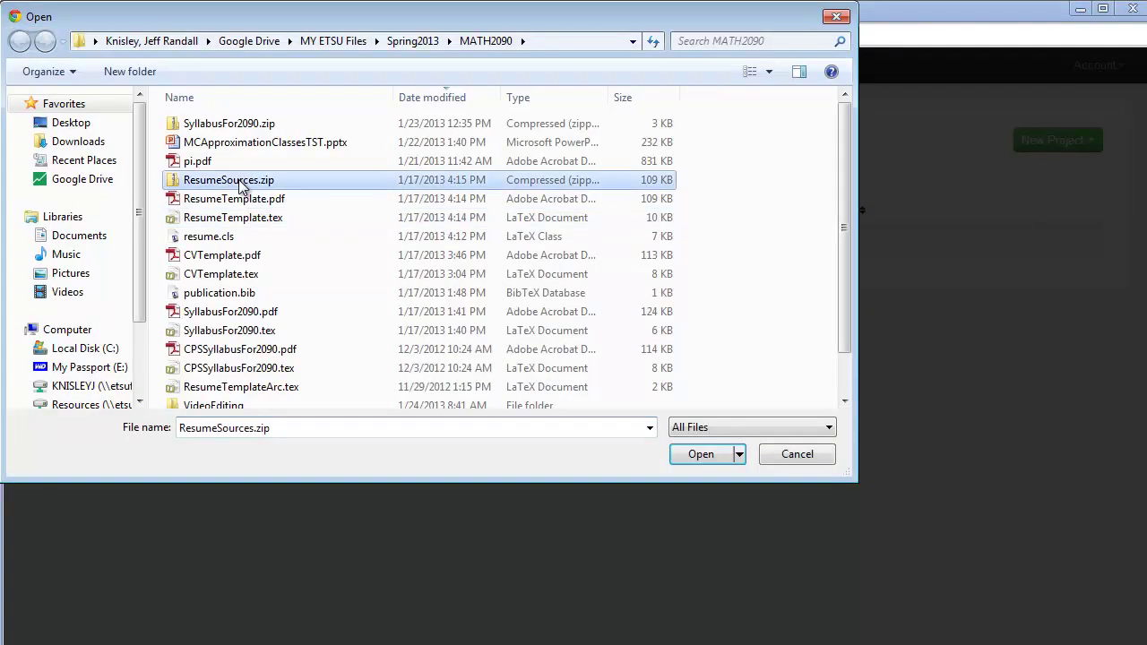
left_click(701, 457)
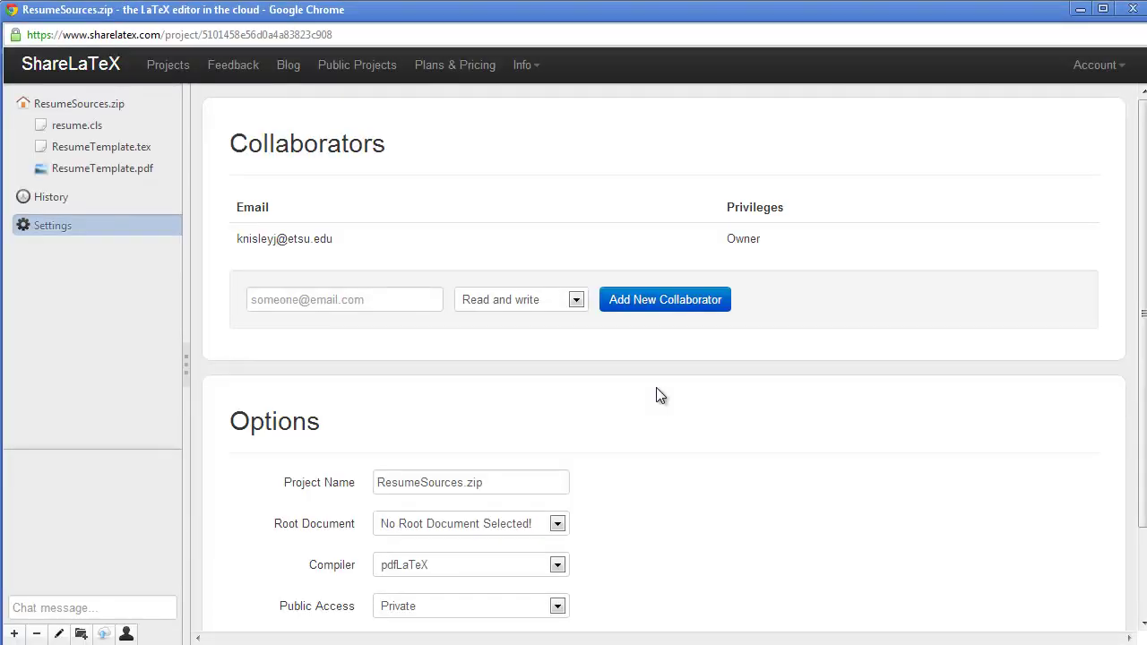
Step: Choose ResumeTemplate.tex in the project's Root Document setting
scroll(660, 395, "down", 3)
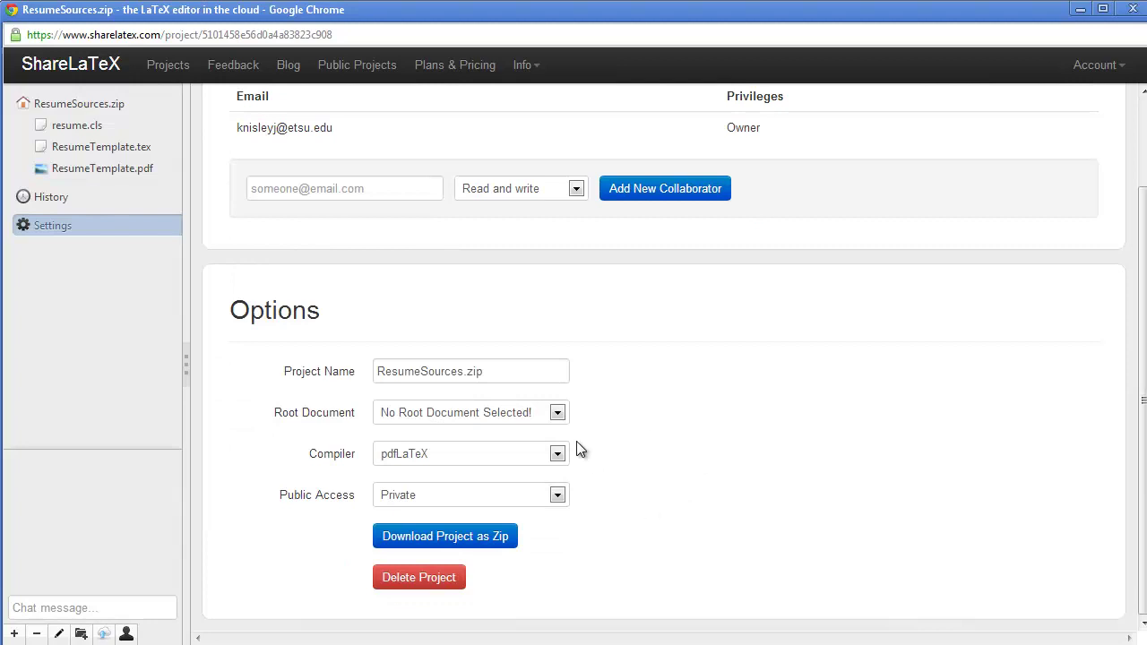
left_click(559, 415)
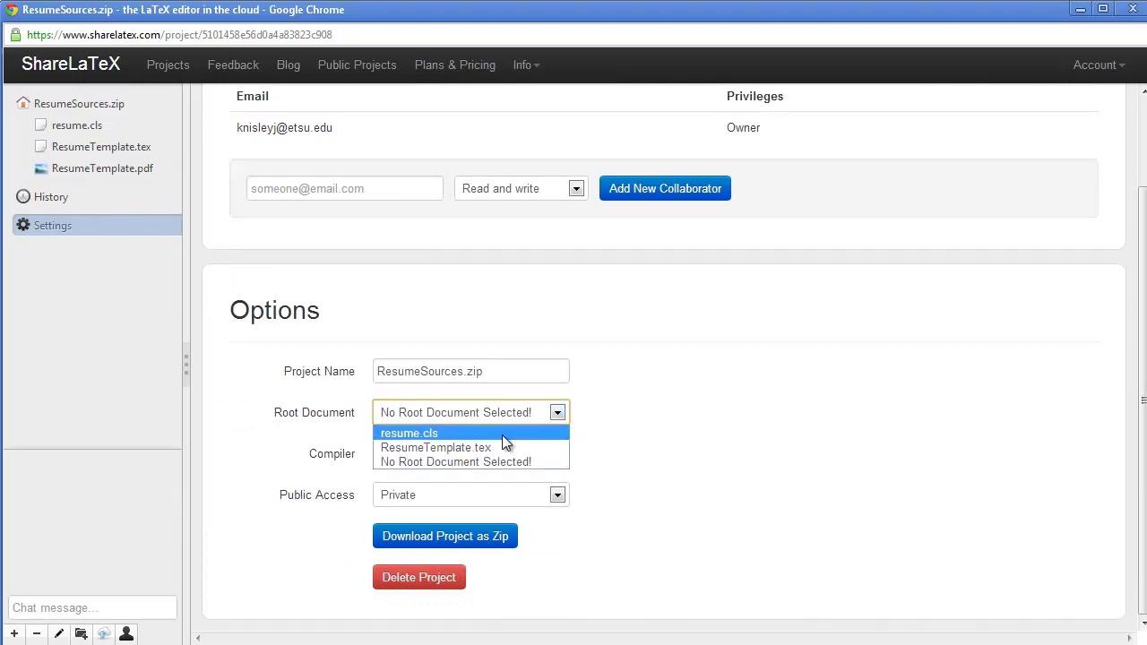
left_click(431, 448)
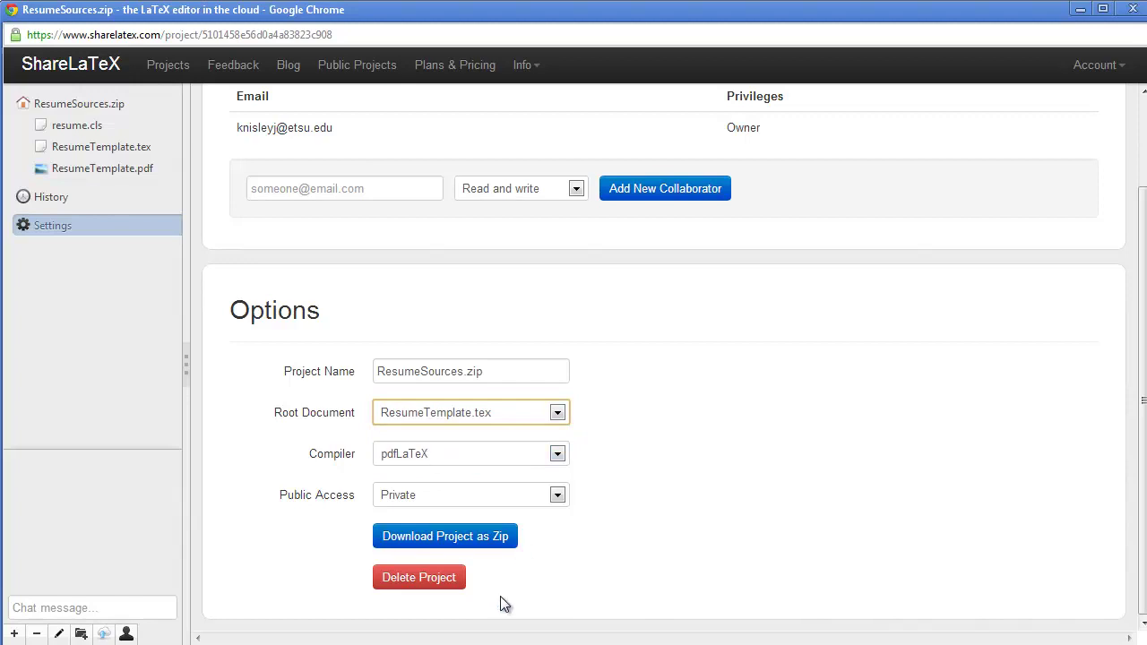